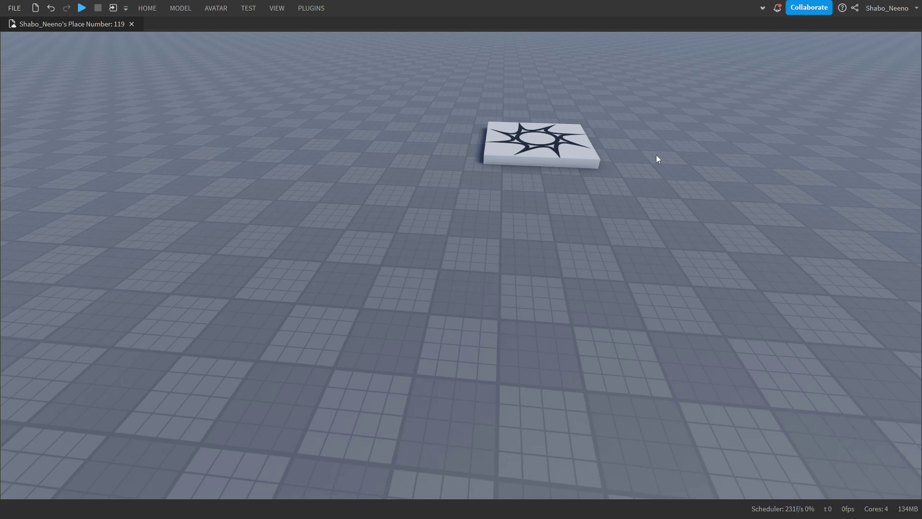
Step: Show the Explorer and Properties windows
{"action": "left_click", "coordinate": [762, 7]}
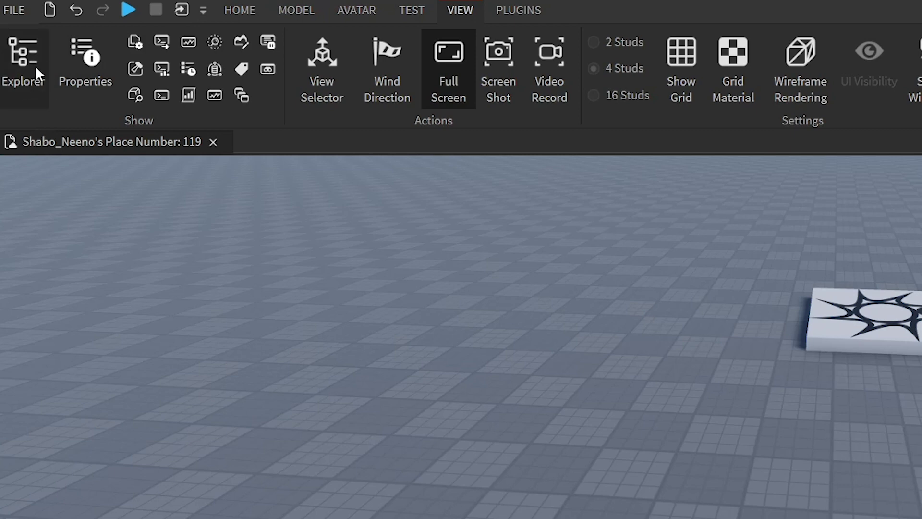
{"action": "left_click", "coordinate": [34, 64]}
{"action": "left_click", "coordinate": [108, 75]}
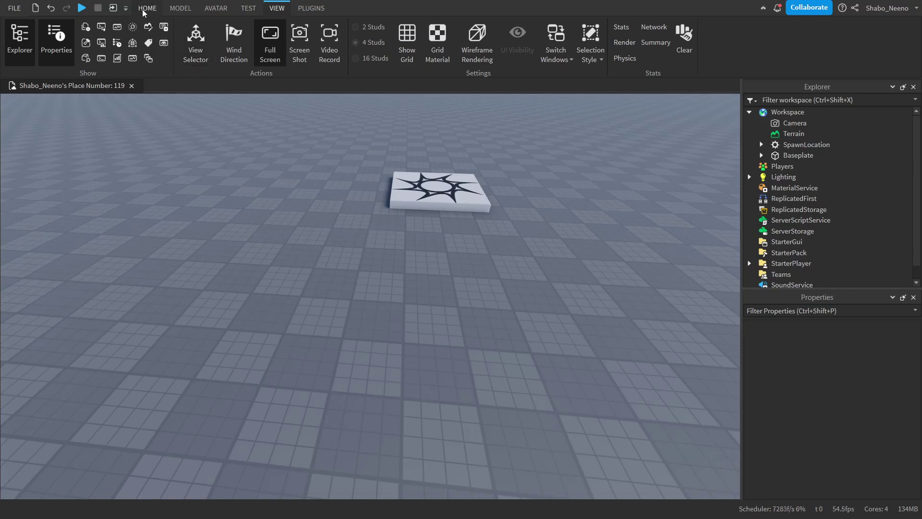
Step: Insert three block parts onto the baseplate in front of the spawn location
{"action": "left_click", "coordinate": [147, 8]}
{"action": "left_click", "coordinate": [326, 38]}
{"action": "left_click", "coordinate": [356, 210]}
{"action": "right_click_drag", "start_coordinate": [356, 210], "coordinate": [399, 244]}
{"action": "key", "text": "a"}
{"action": "left_click", "coordinate": [328, 29]}
{"action": "key", "text": "a"}
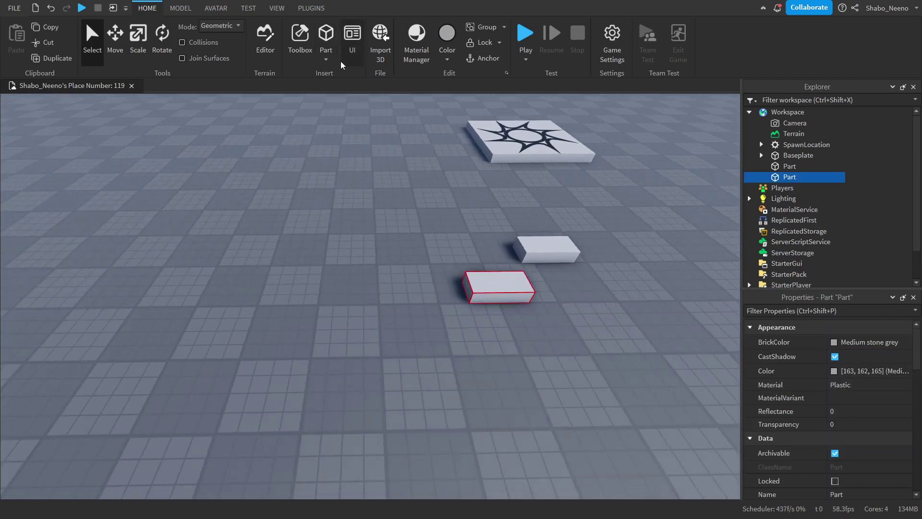
{"action": "left_click", "coordinate": [330, 41]}
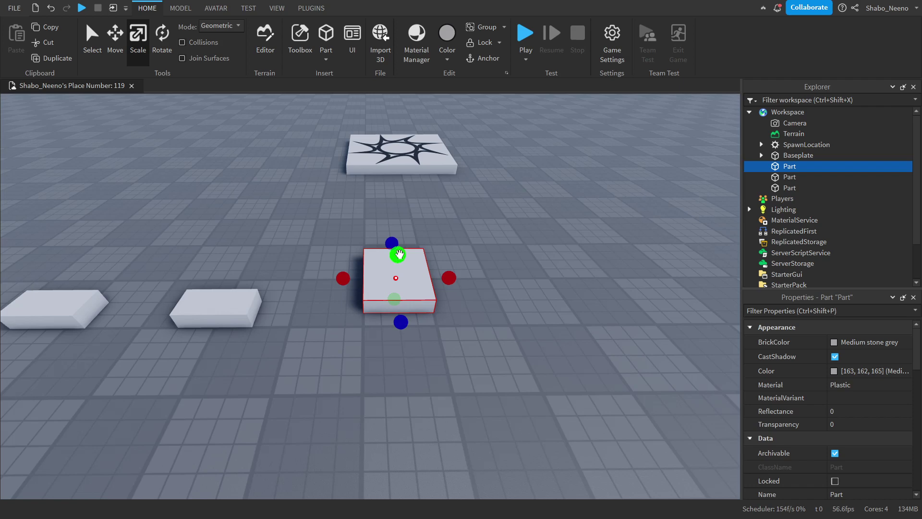
Step: Scale the three parts into cubes with a size of 4, 4, 4
{"action": "left_click_drag", "start_coordinate": [399, 254], "coordinate": [401, 209]}
{"action": "key", "text": "a"}
{"action": "left_click_drag", "start_coordinate": [316, 294], "coordinate": [283, 218]}
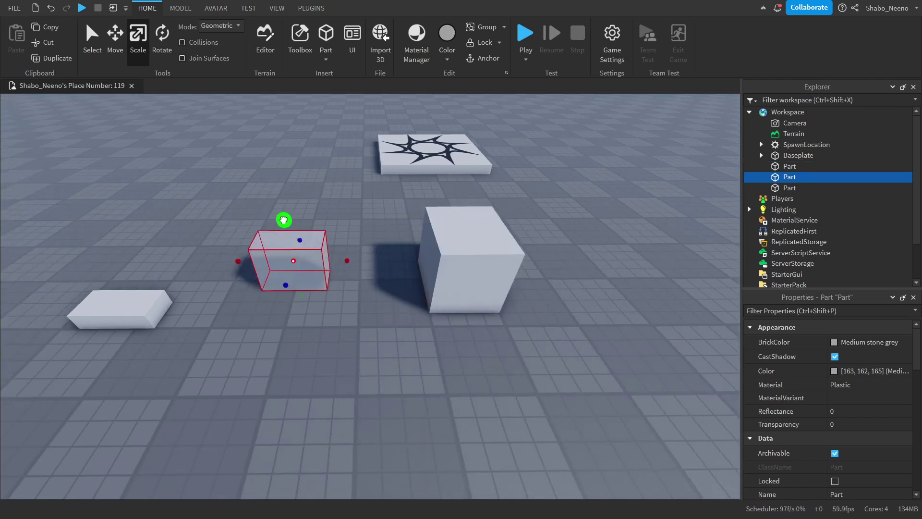
{"action": "right_click_drag", "start_coordinate": [284, 218], "coordinate": [307, 226]}
{"action": "left_click", "coordinate": [144, 307]}
{"action": "left_click_drag", "start_coordinate": [171, 273], "coordinate": [170, 229]}
{"action": "left_click", "coordinate": [278, 361]}
{"action": "right_click_drag", "start_coordinate": [212, 353], "coordinate": [610, 481]}
{"action": "scroll", "coordinate": [610, 480], "scroll_direction": "down", "scroll_amount": 2}
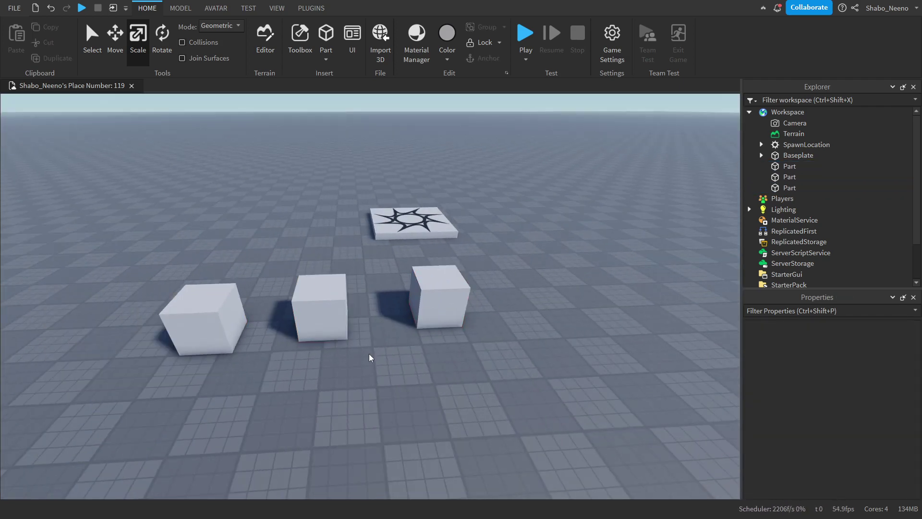
Step: Arrange the three cubes in a triangle, with one cube nearest the camera and the other two farther back on either side
{"action": "left_click_drag", "start_coordinate": [426, 307], "coordinate": [440, 313]}
{"action": "left_click", "coordinate": [280, 292]}
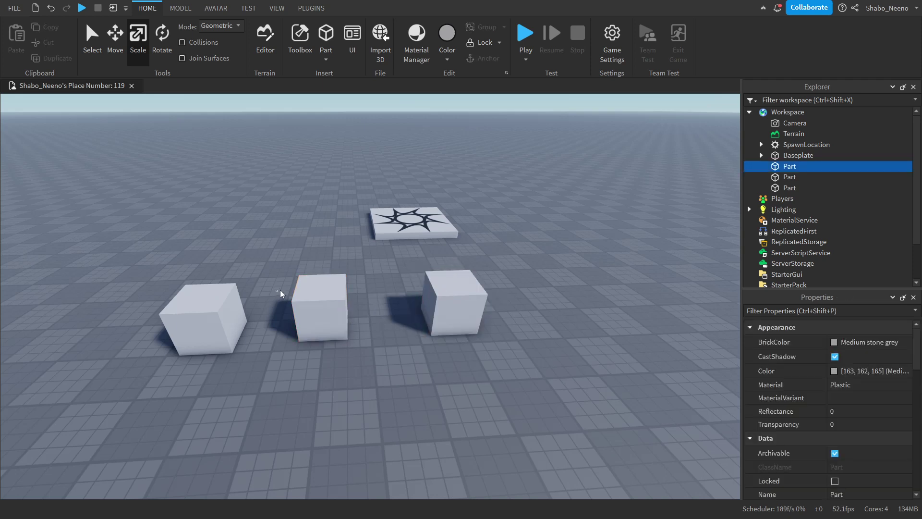
{"action": "left_click_drag", "start_coordinate": [317, 324], "coordinate": [427, 445]}
{"action": "left_click", "coordinate": [500, 392]}
{"action": "key", "text": "d"}
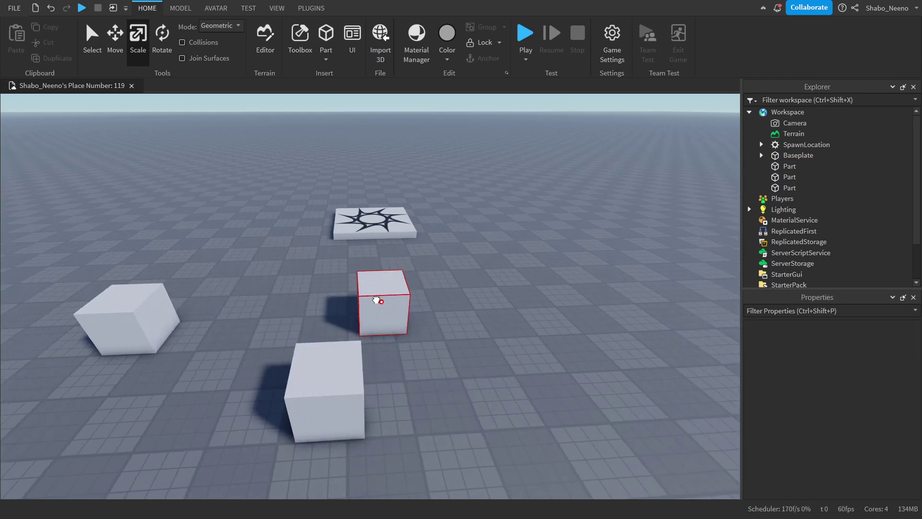
{"action": "left_click_drag", "start_coordinate": [377, 300], "coordinate": [474, 330]}
{"action": "key", "text": "a"}
{"action": "left_click_drag", "start_coordinate": [191, 346], "coordinate": [282, 377]}
{"action": "key", "text": "d"}
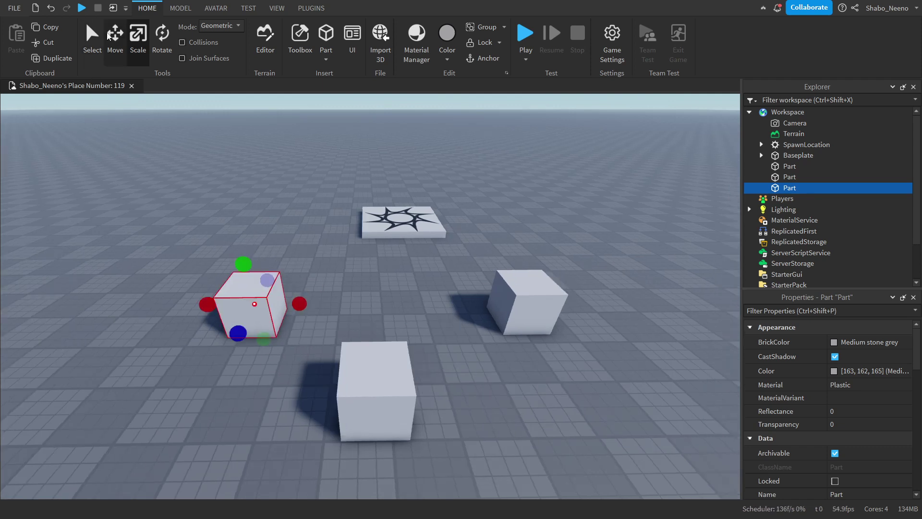
Step: Move the left cube outward and raise it above the baseplate, to about 18, 8, -25
{"action": "left_click", "coordinate": [116, 48]}
{"action": "left_click_drag", "start_coordinate": [282, 303], "coordinate": [246, 302]}
{"action": "left_click_drag", "start_coordinate": [207, 262], "coordinate": [179, 190]}
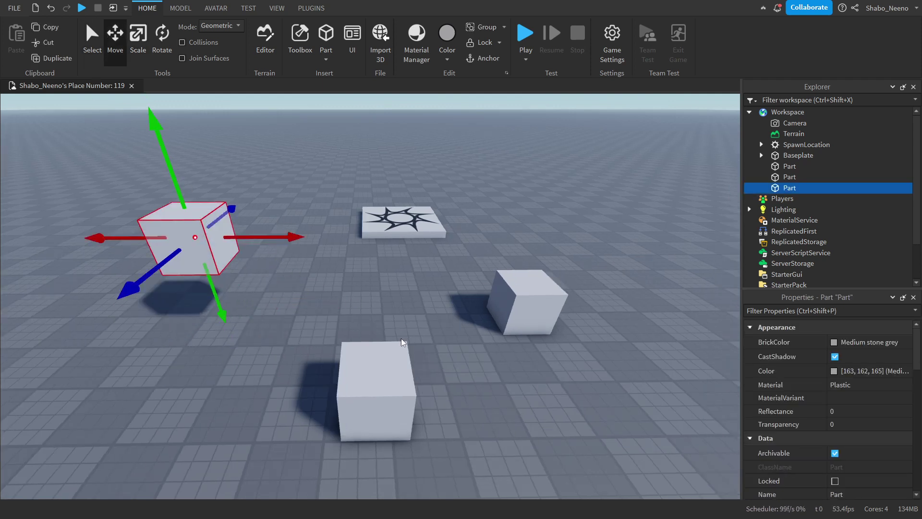
Step: Move the right cube farther outward along the baseplate, to about -17, 2, -25
{"action": "left_click", "coordinate": [525, 320]}
{"action": "left_click_drag", "start_coordinate": [542, 252], "coordinate": [549, 231]}
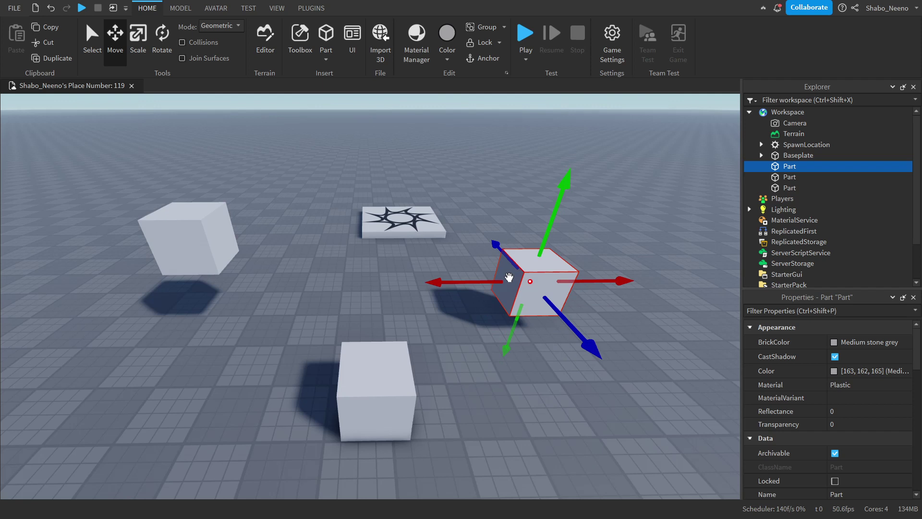
{"action": "left_click_drag", "start_coordinate": [488, 277], "coordinate": [610, 275]}
{"action": "left_click_drag", "start_coordinate": [674, 218], "coordinate": [672, 244]}
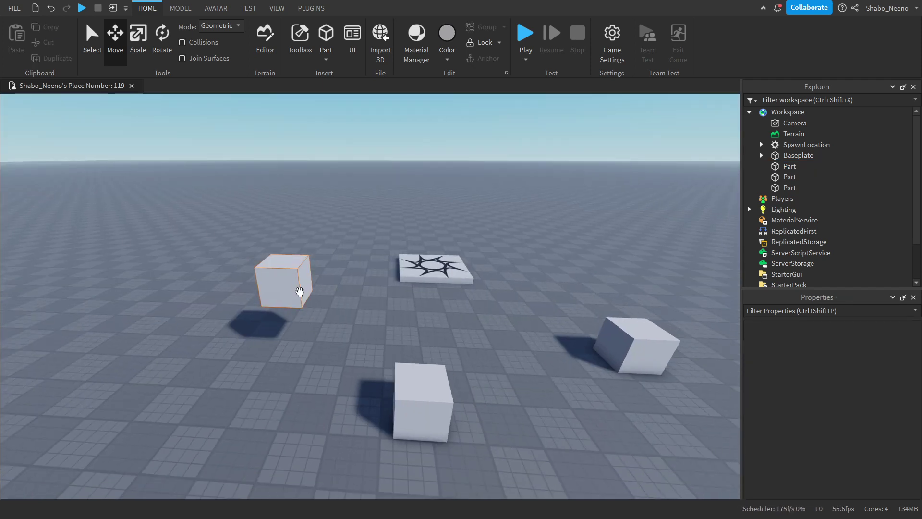
{"action": "left_click", "coordinate": [298, 290]}
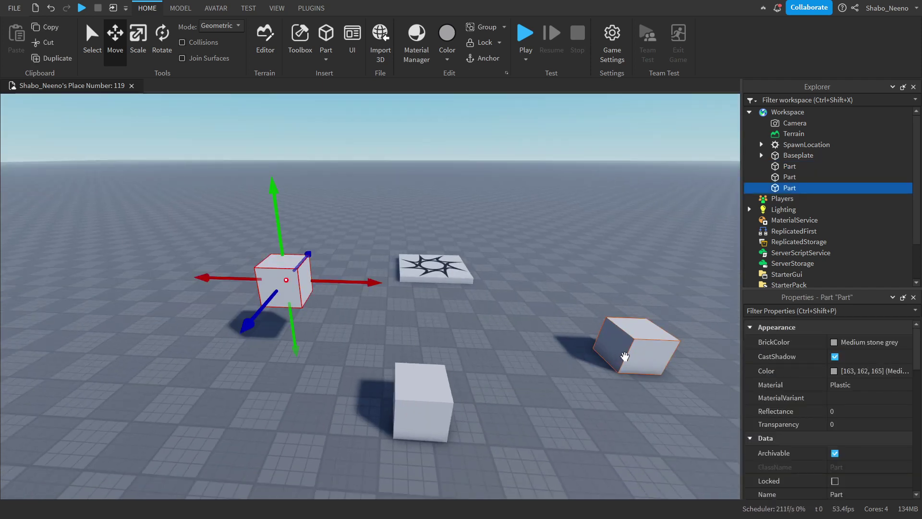
{"action": "left_click", "coordinate": [625, 356], "text": "shift"}
{"action": "left_click", "coordinate": [613, 385]}
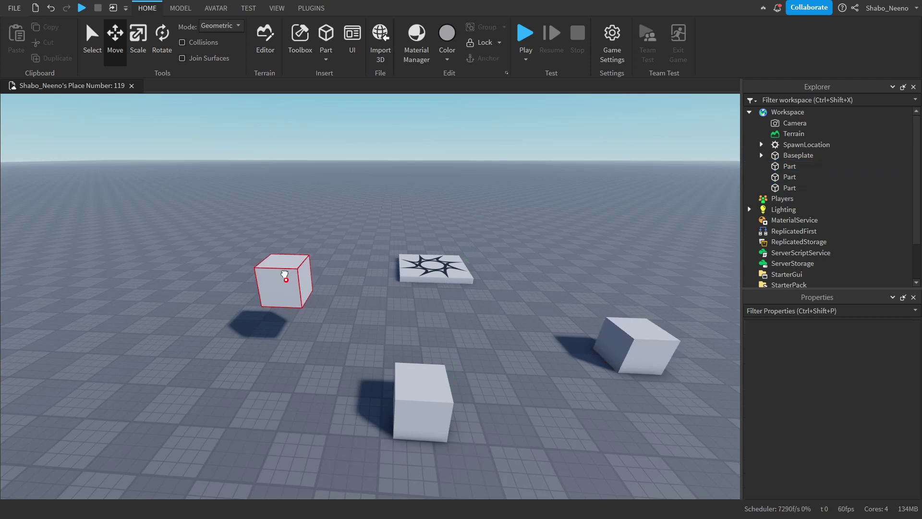
{"action": "left_click", "coordinate": [279, 273]}
{"action": "left_click", "coordinate": [627, 338], "text": "shift"}
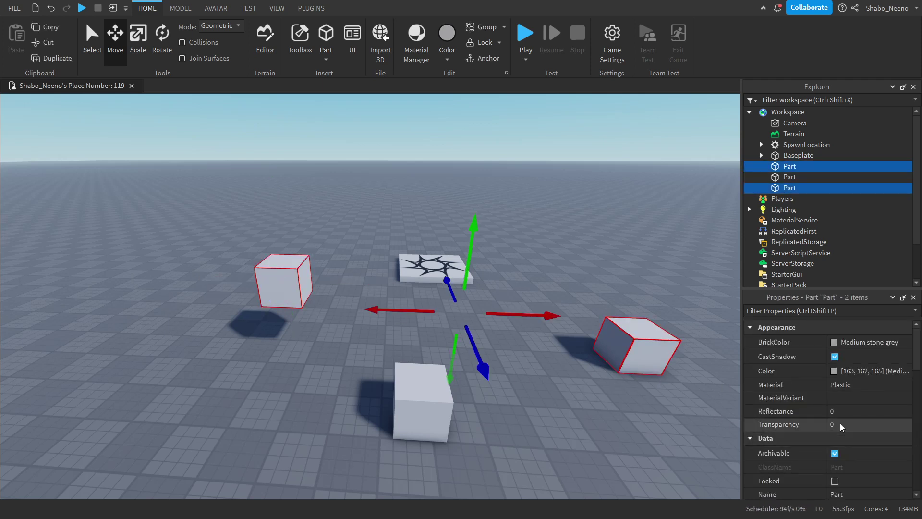
{"action": "left_click", "coordinate": [662, 221]}
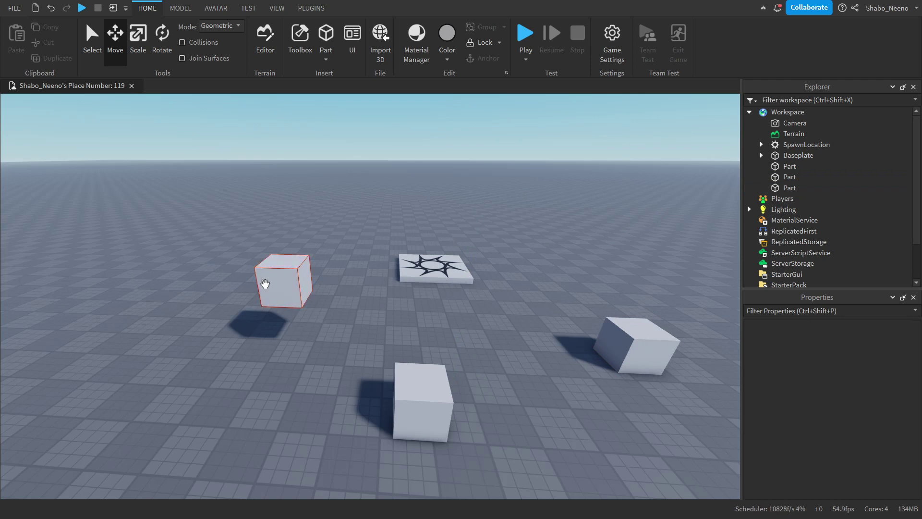
Step: Set the Transparency of the two outer cubes to 0.5
{"action": "left_click", "coordinate": [267, 282]}
{"action": "left_click", "coordinate": [634, 348], "text": "shift"}
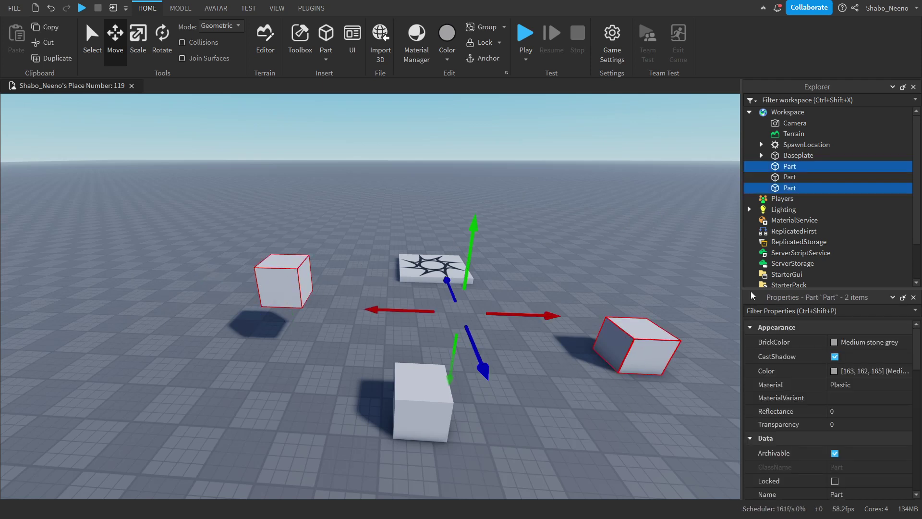
{"action": "left_click", "coordinate": [838, 424]}
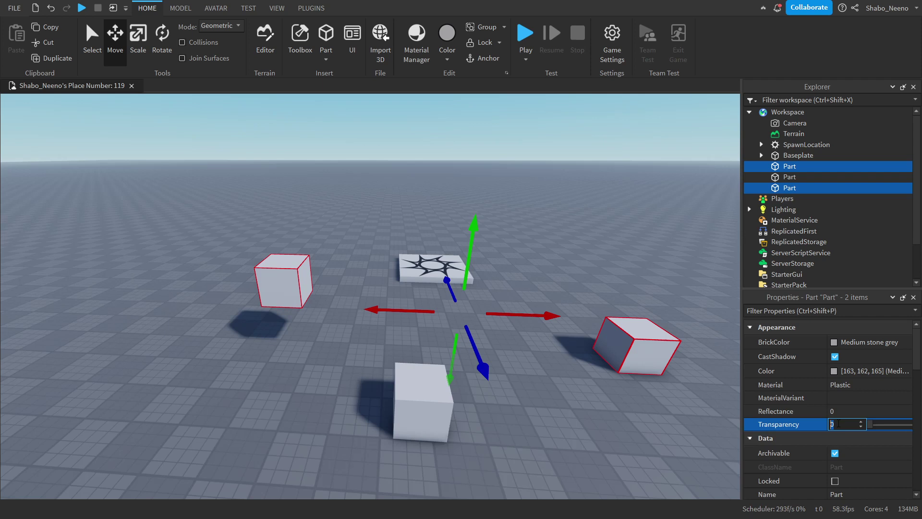
{"action": "type", "text": ".5"}
{"action": "key", "text": "Return"}
{"action": "right_click_drag", "start_coordinate": [553, 304], "coordinate": [371, 385]}
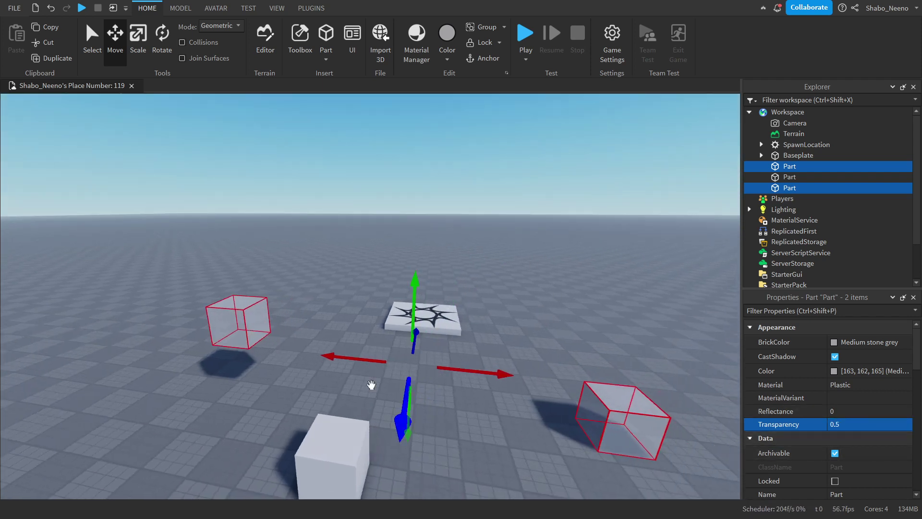
Step: Try a Transparency of 1 on the two outer cubes and undo the change
{"action": "left_click", "coordinate": [846, 424]}
{"action": "type", "text": "1"}
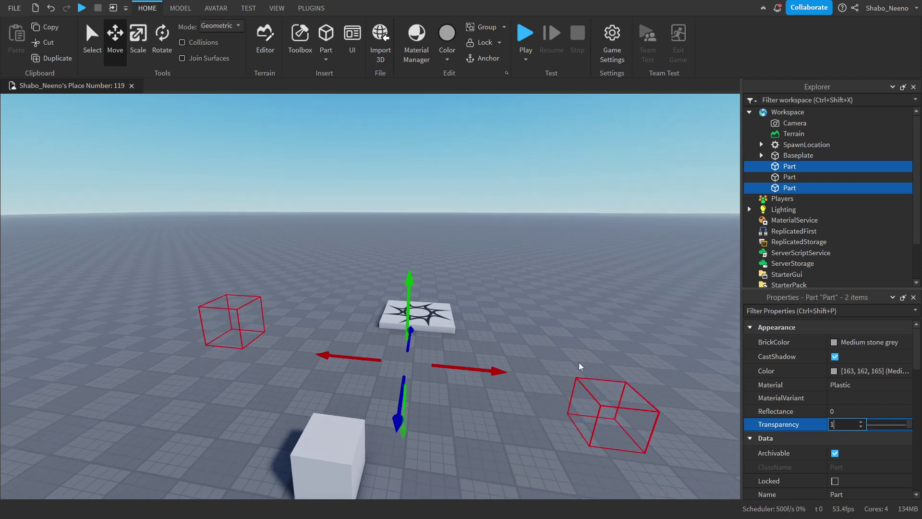
{"action": "right_click_drag", "start_coordinate": [579, 366], "coordinate": [451, 389]}
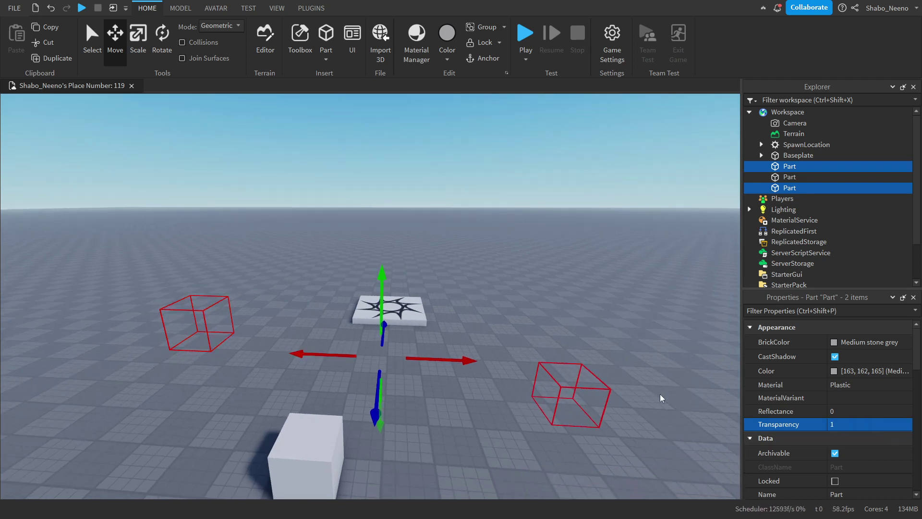
{"action": "key", "text": "ctrl+z"}
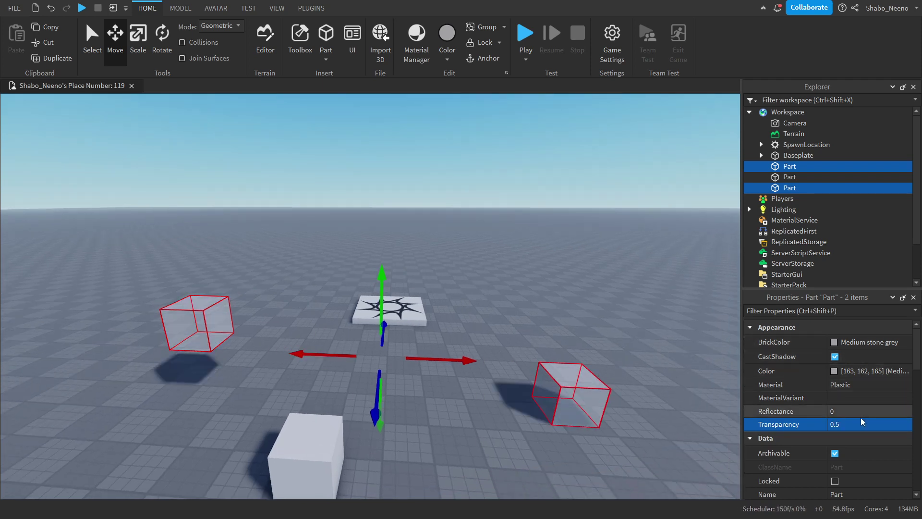
Step: Turn off CanCollide, CanTouch and CanQuery for the two semi-transparent cubes
{"action": "scroll", "coordinate": [860, 421], "scroll_direction": "down", "scroll_amount": 5}
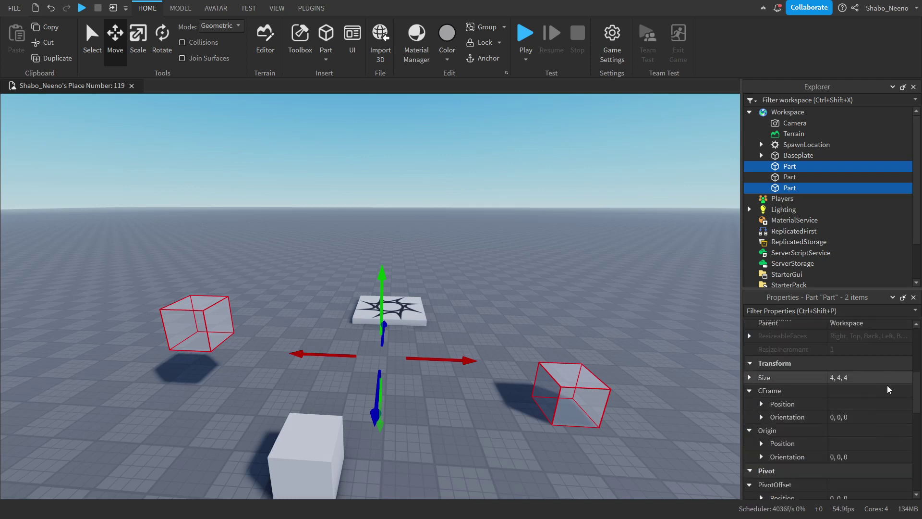
{"action": "scroll", "coordinate": [865, 425], "scroll_direction": "down", "scroll_amount": 3}
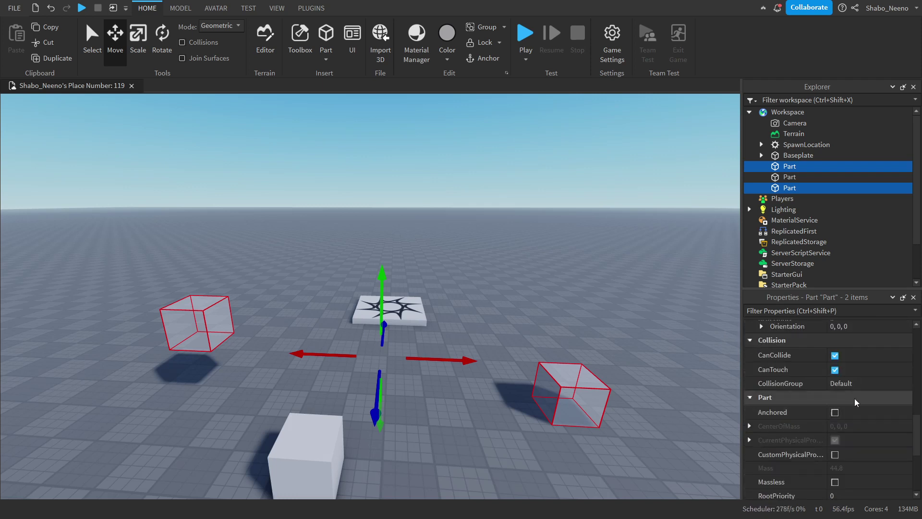
{"action": "left_click", "coordinate": [835, 355]}
{"action": "left_click", "coordinate": [835, 382]}
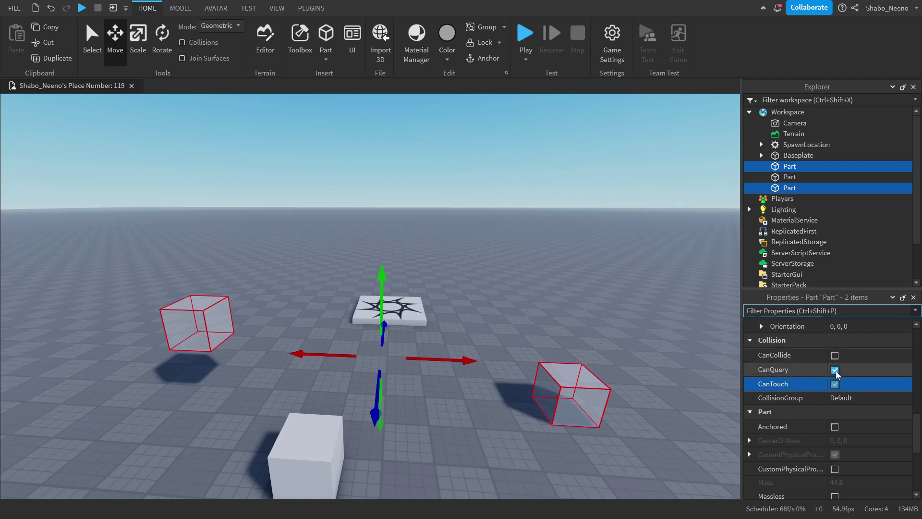
{"action": "left_click", "coordinate": [836, 370]}
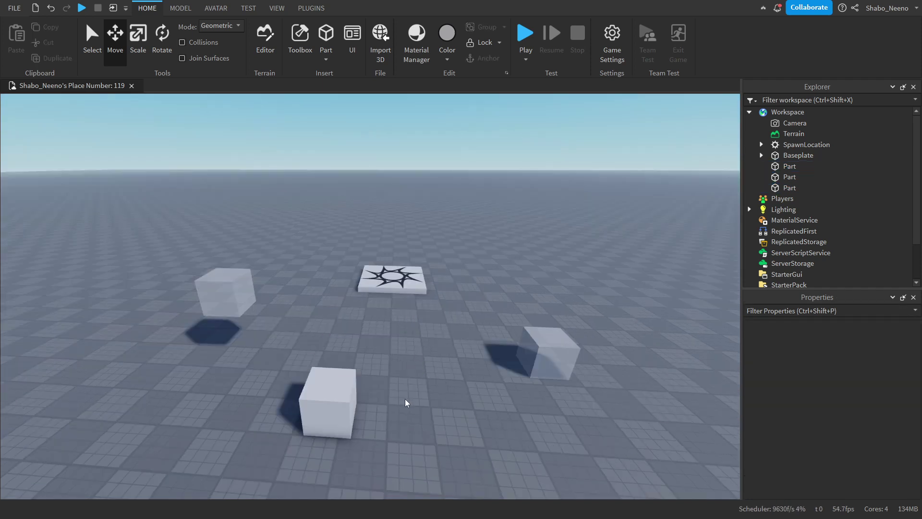
Step: Rename the raised semi-transparent cube as Pos1
{"action": "left_click", "coordinate": [331, 406]}
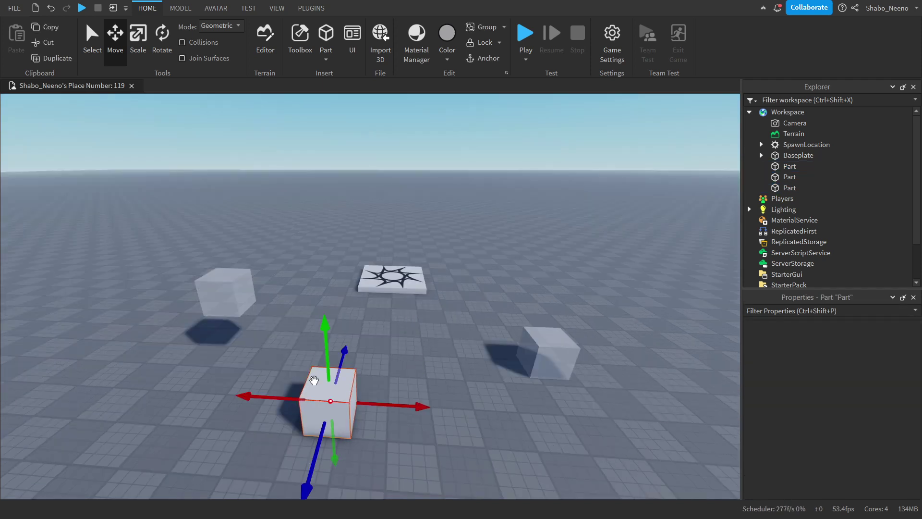
{"action": "left_click", "coordinate": [223, 327]}
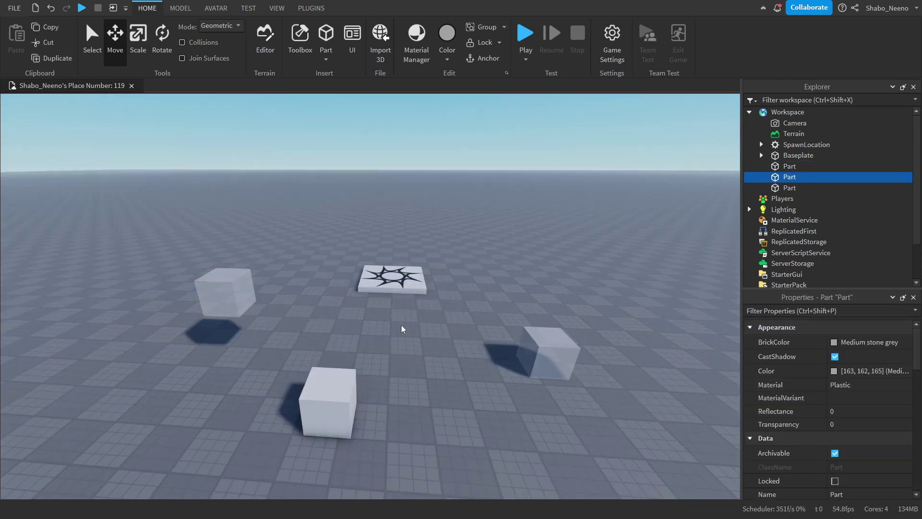
{"action": "left_click", "coordinate": [242, 293]}
{"action": "key", "text": "w"}
{"action": "key", "text": "a"}
{"action": "right_click_drag", "start_coordinate": [222, 327], "coordinate": [653, 371]}
{"action": "key", "text": "s"}
{"action": "key", "text": "d"}
{"action": "scroll", "coordinate": [816, 385], "scroll_direction": "down", "scroll_amount": 3}
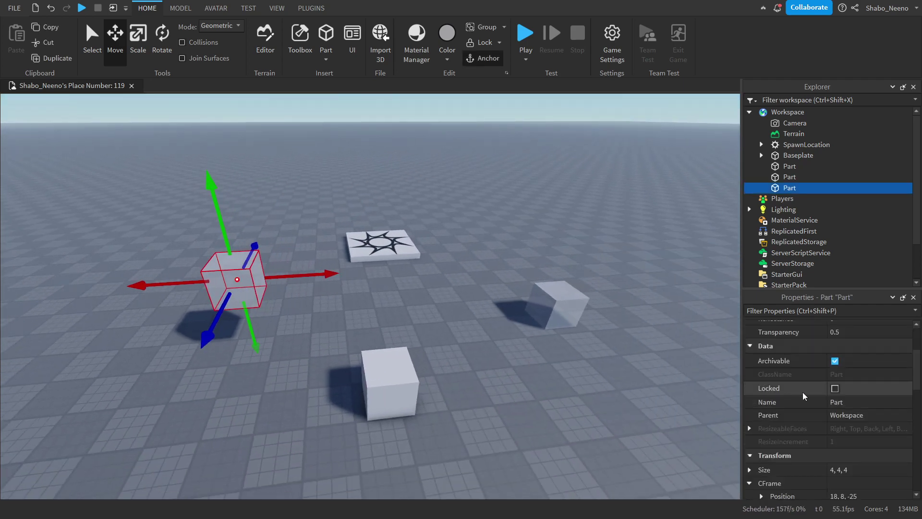
{"action": "left_click", "coordinate": [838, 403]}
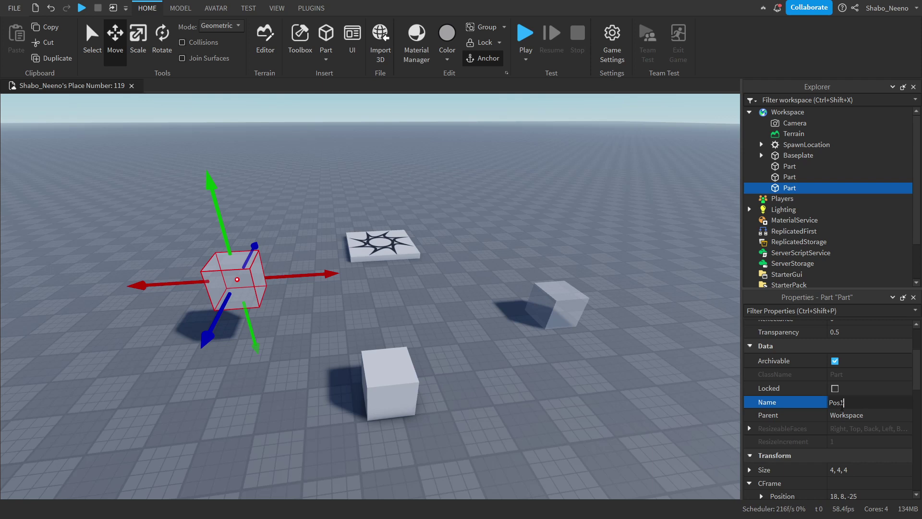
{"action": "key", "text": "Return"}
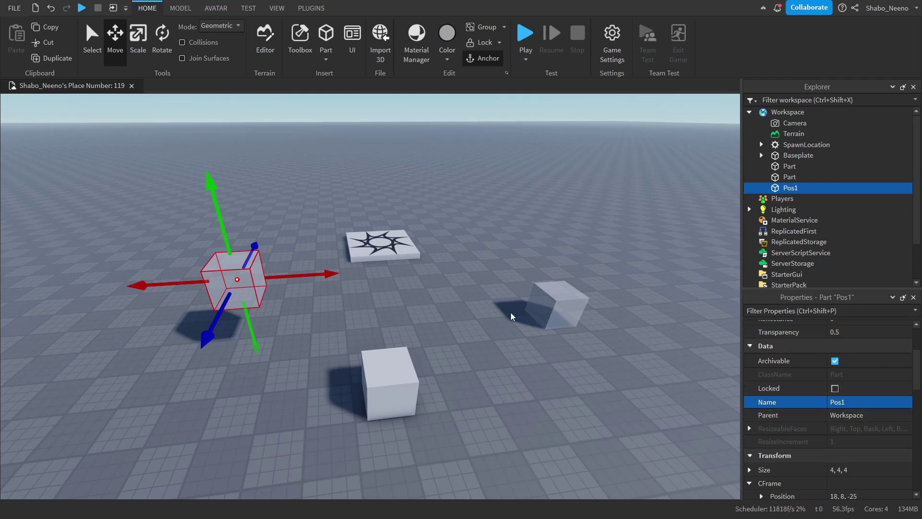
Step: Rename the semi-transparent cube resting on the baseplate as Pos2
{"action": "right_click_drag", "start_coordinate": [510, 315], "coordinate": [534, 308]}
{"action": "left_click", "coordinate": [535, 308]}
{"action": "left_click", "coordinate": [858, 403]}
{"action": "type", "text": "Pos"}
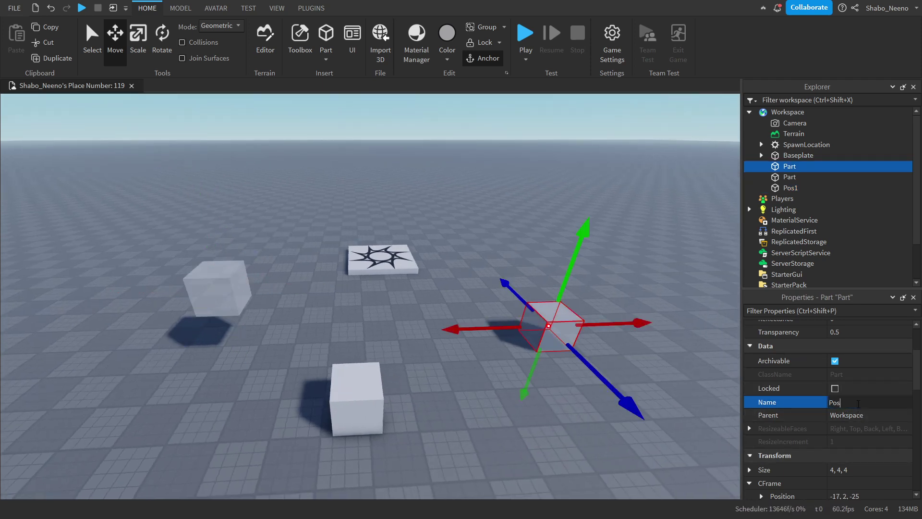
{"action": "type", "text": "2"}
{"action": "key", "text": "Return"}
Step: Rename the opaque cube as MovingPart and shift it to about 3, 2, -30
{"action": "right_click_drag", "start_coordinate": [514, 305], "coordinate": [510, 351]}
{"action": "left_click", "coordinate": [370, 385]}
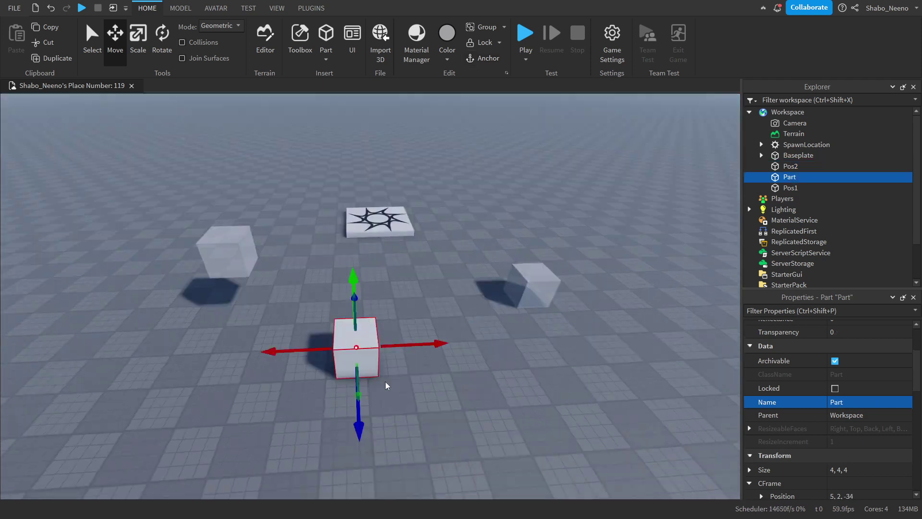
{"action": "scroll", "coordinate": [387, 387], "scroll_direction": "up", "scroll_amount": 1}
{"action": "left_click", "coordinate": [839, 402]}
{"action": "type", "text": "MovingPa"}
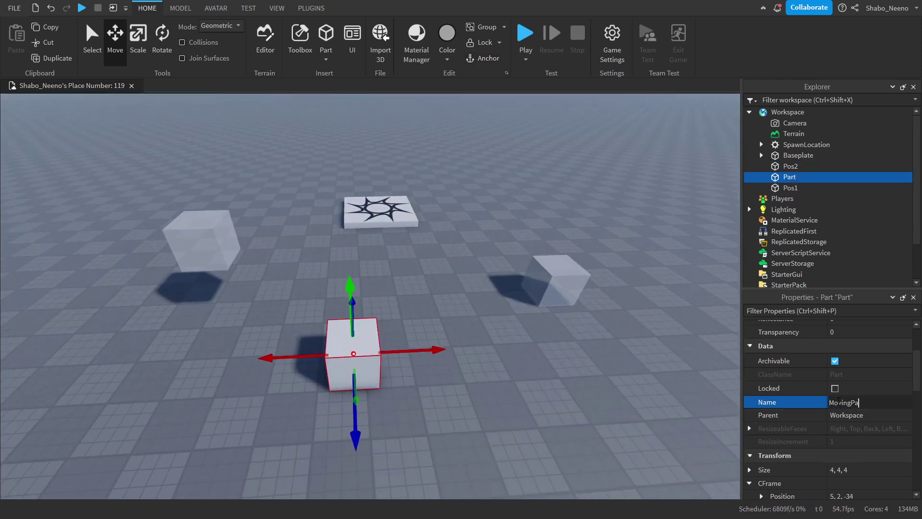
{"action": "type", "text": "rt"}
{"action": "key", "text": "Return"}
{"action": "right_click_drag", "start_coordinate": [373, 357], "coordinate": [371, 359]}
{"action": "left_click_drag", "start_coordinate": [370, 358], "coordinate": [381, 340]}
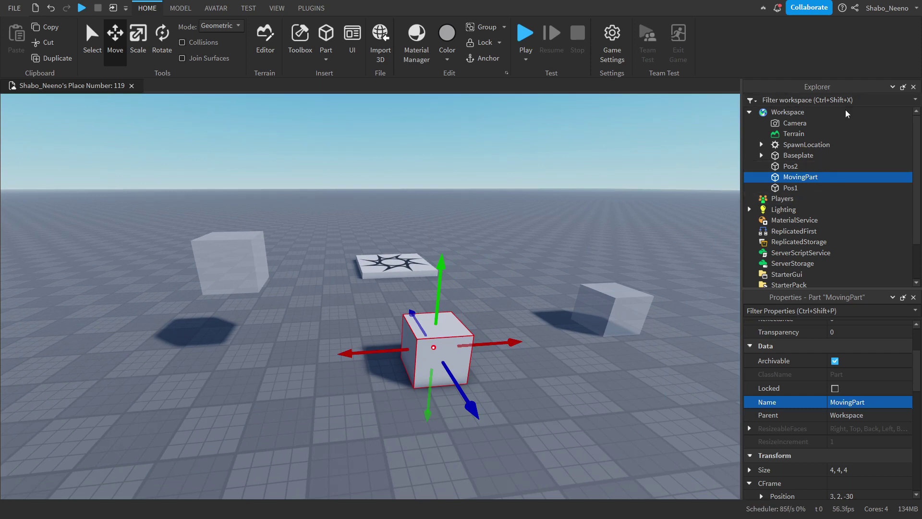
Step: Insert an Attachment into MovingPart
{"action": "right_click", "coordinate": [778, 180]}
{"action": "left_click", "coordinate": [794, 300]}
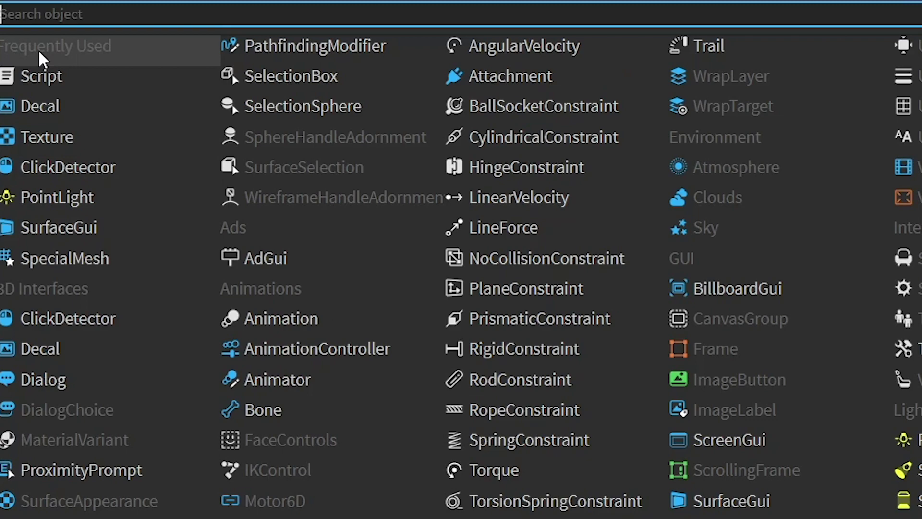
{"action": "type", "text": "attachment"}
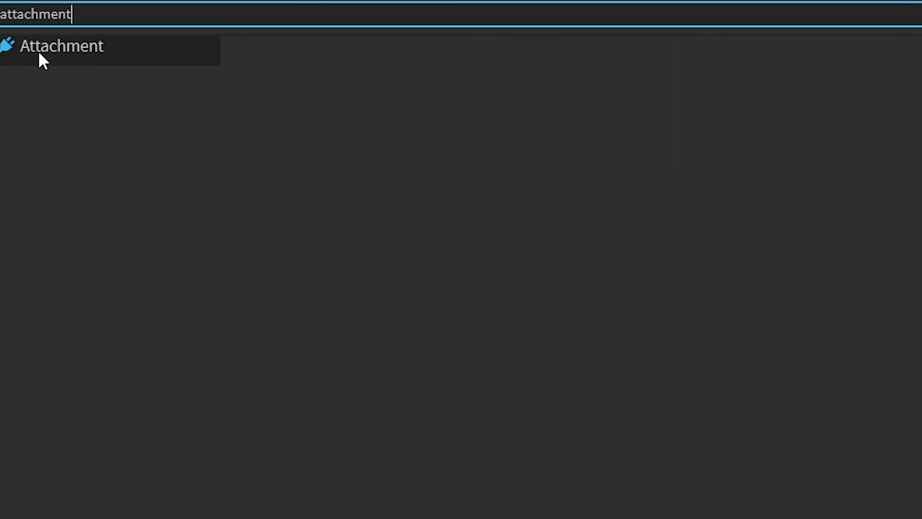
{"action": "left_click", "coordinate": [38, 51]}
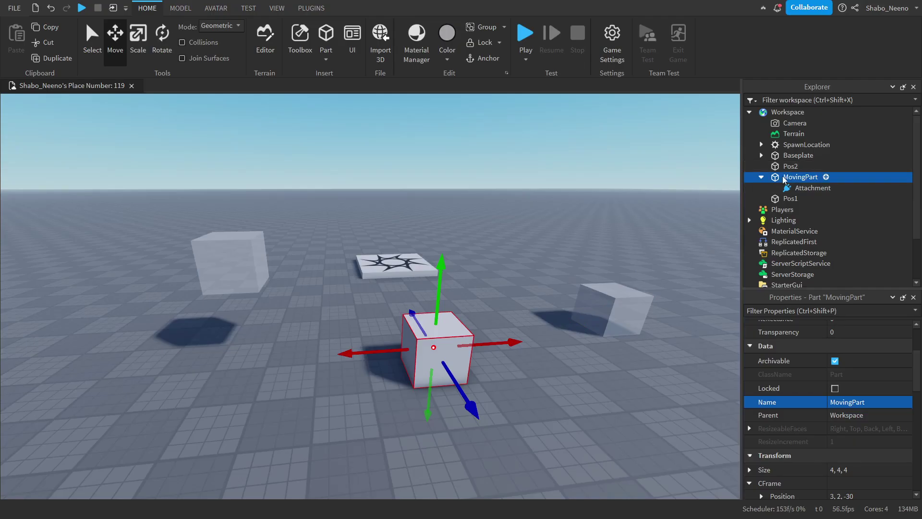
Step: Insert an AlignPosition constraint into MovingPart
{"action": "right_click", "coordinate": [784, 179]}
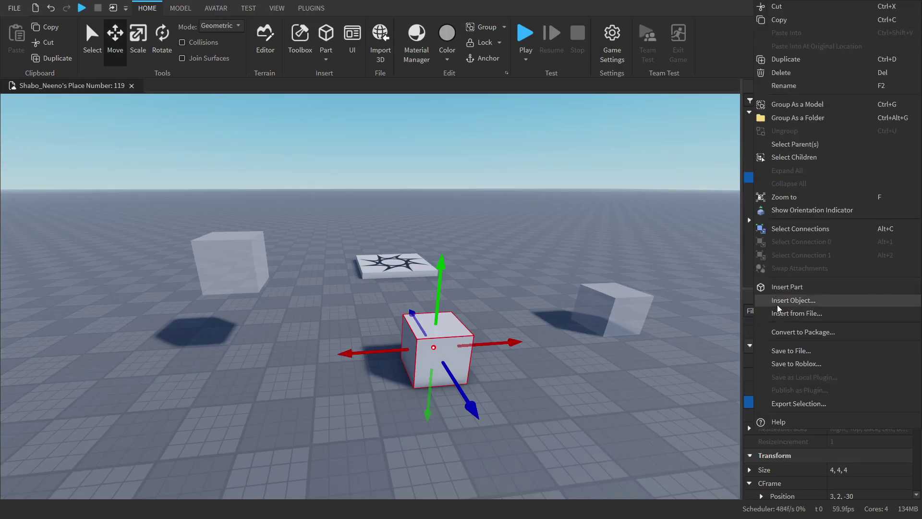
{"action": "left_click", "coordinate": [793, 301]}
{"action": "type", "text": "al"}
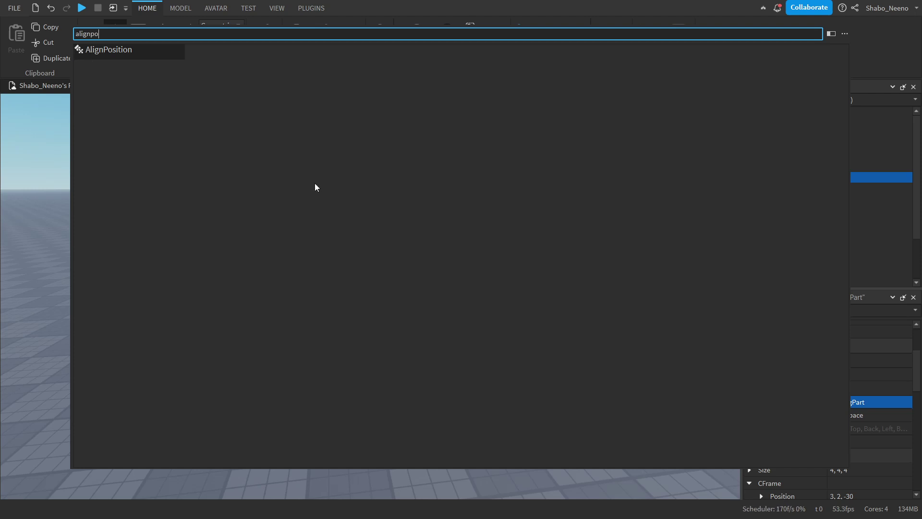
{"action": "type", "text": "ignpo"}
{"action": "left_click", "coordinate": [120, 53]}
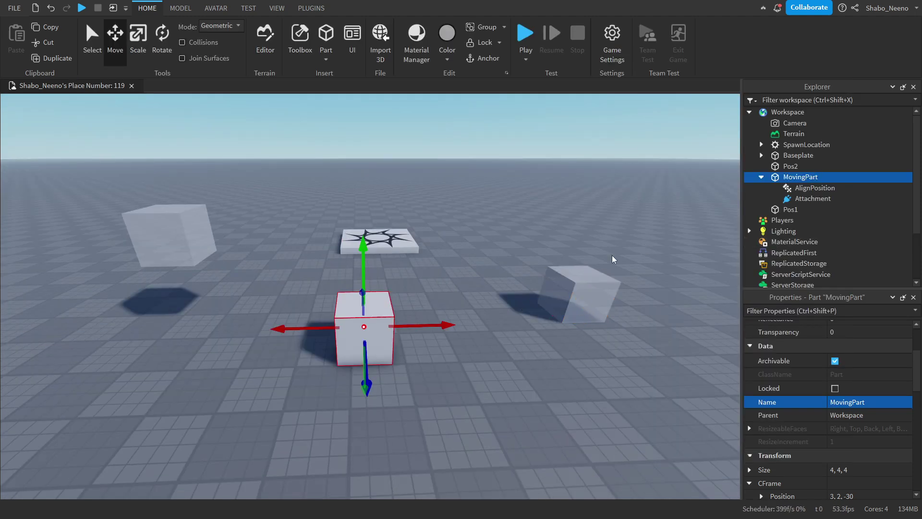
Step: Insert an AlignOrientation constraint into MovingPart
{"action": "right_click", "coordinate": [799, 183]}
{"action": "left_click", "coordinate": [790, 303]}
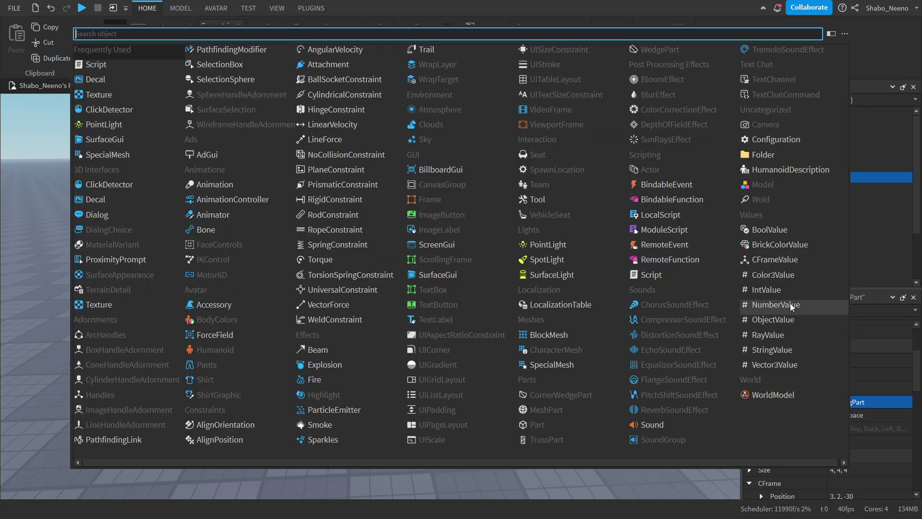
{"action": "type", "text": "alignoi"}
{"action": "key", "text": "BackSpace"}
{"action": "type", "text": "r"}
{"action": "key", "text": "Return"}
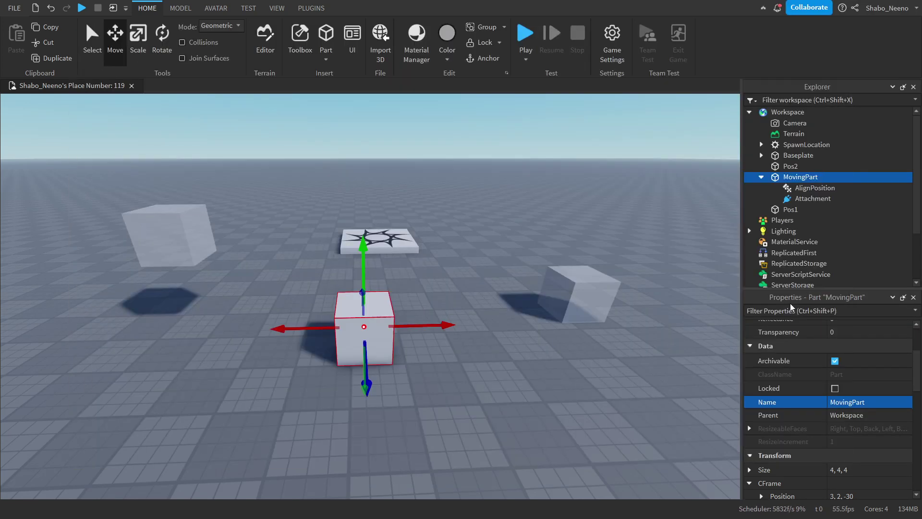
Step: Set the AlignOrientation constraint's Mode to OneAttachment
{"action": "left_click", "coordinate": [789, 187]}
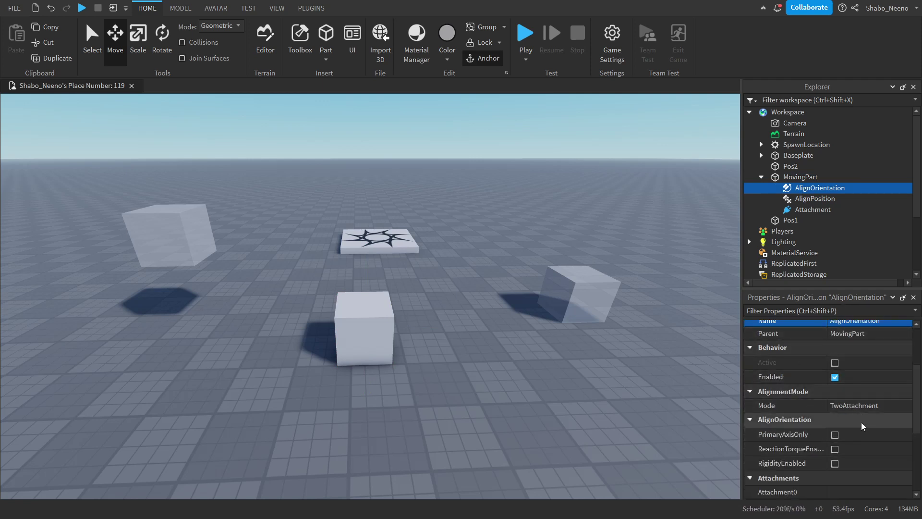
{"action": "left_click", "coordinate": [848, 407]}
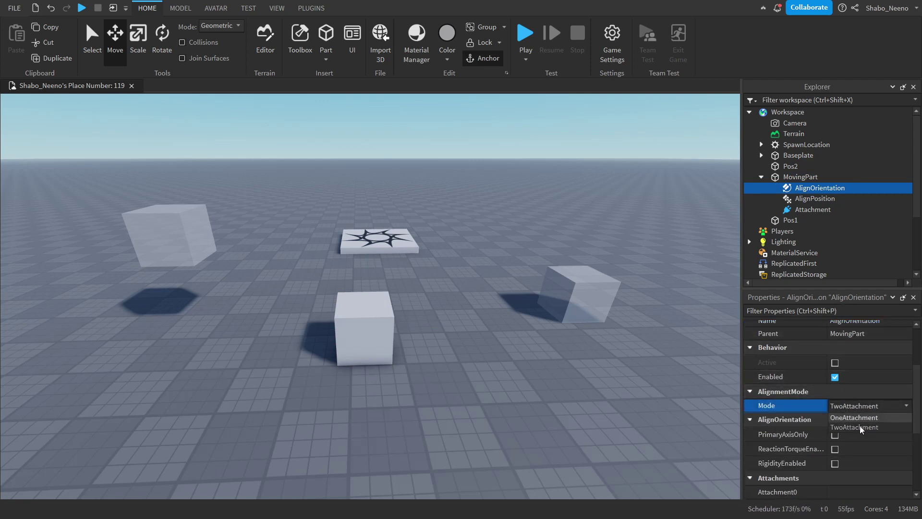
{"action": "left_click", "coordinate": [854, 417]}
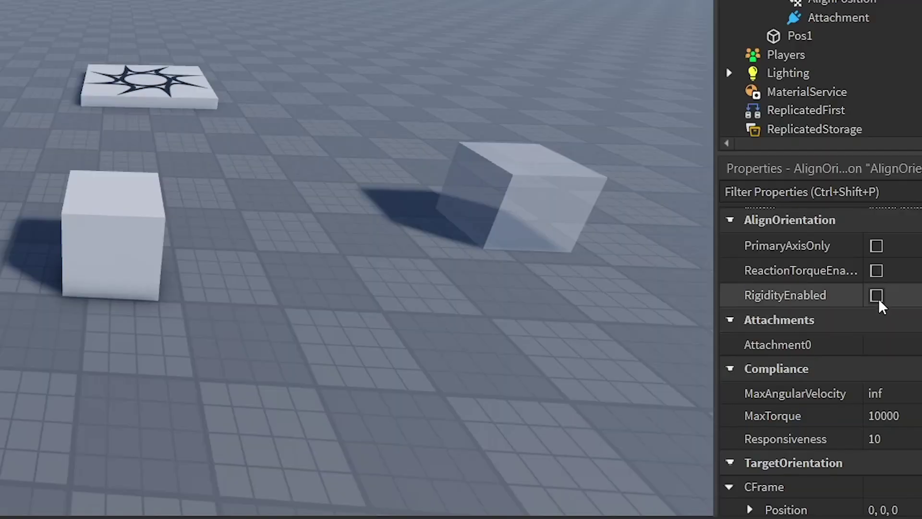
Step: Enable RigidityEnabled on the AlignOrientation constraint and assign MovingPart's Attachment as its Attachment0
{"action": "left_click", "coordinate": [835, 464]}
{"action": "left_click", "coordinate": [886, 344]}
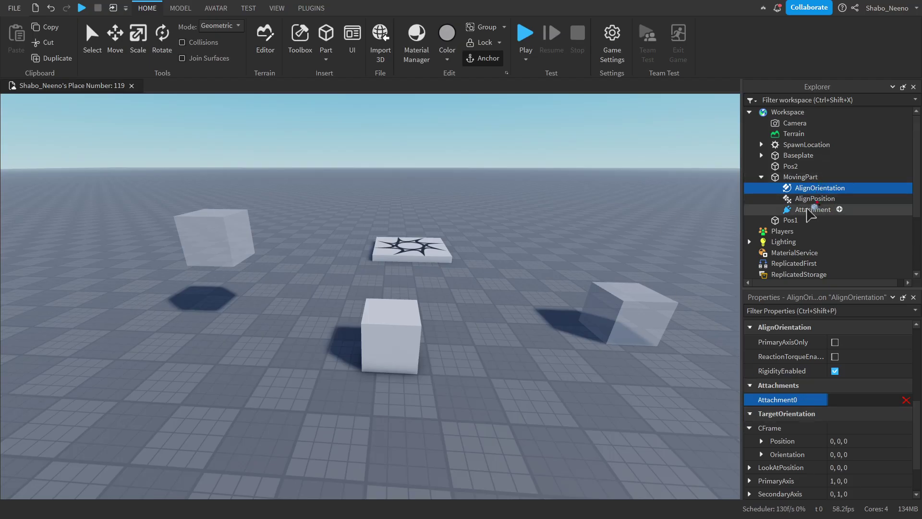
{"action": "left_click", "coordinate": [816, 18]}
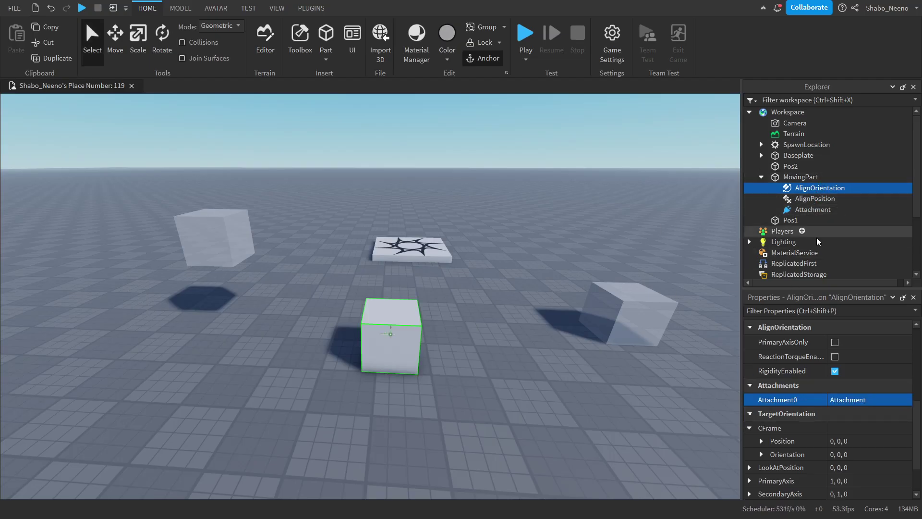
Step: Set the AlignPosition constraint's Mode to OneAttachment and assign MovingPart's Attachment as its Attachment0
{"action": "left_click", "coordinate": [785, 200]}
{"action": "scroll", "coordinate": [868, 434], "scroll_direction": "up", "scroll_amount": 2}
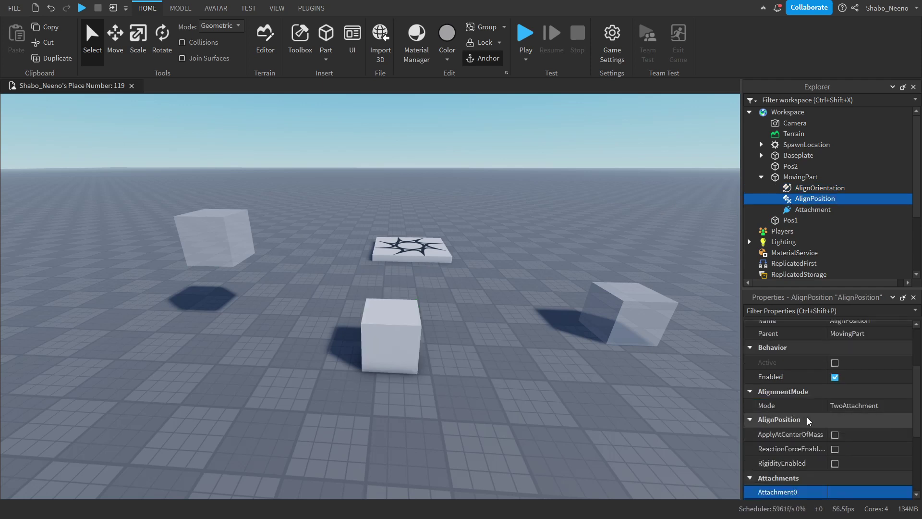
{"action": "scroll", "coordinate": [808, 418], "scroll_direction": "down", "scroll_amount": 1}
{"action": "left_click", "coordinate": [844, 369]}
{"action": "left_click", "coordinate": [845, 370]}
{"action": "left_click", "coordinate": [845, 379]}
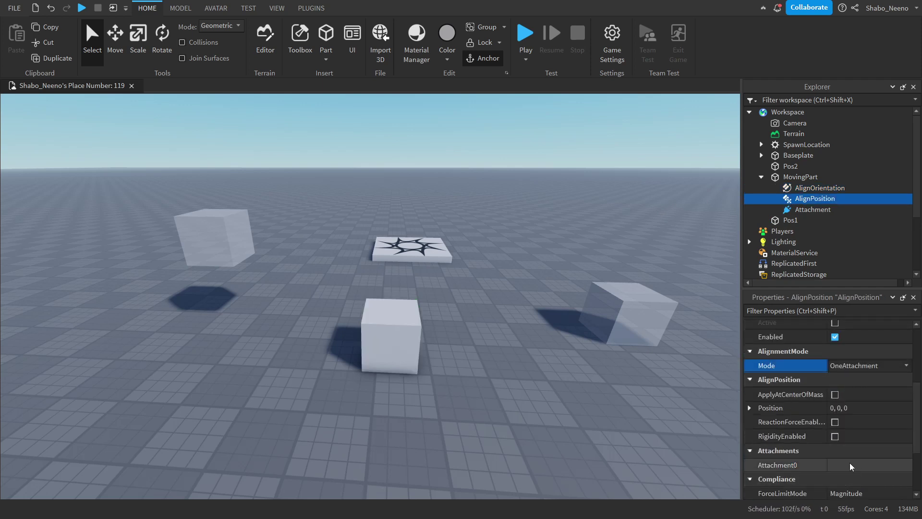
{"action": "left_click", "coordinate": [847, 466]}
{"action": "left_click", "coordinate": [814, 210]}
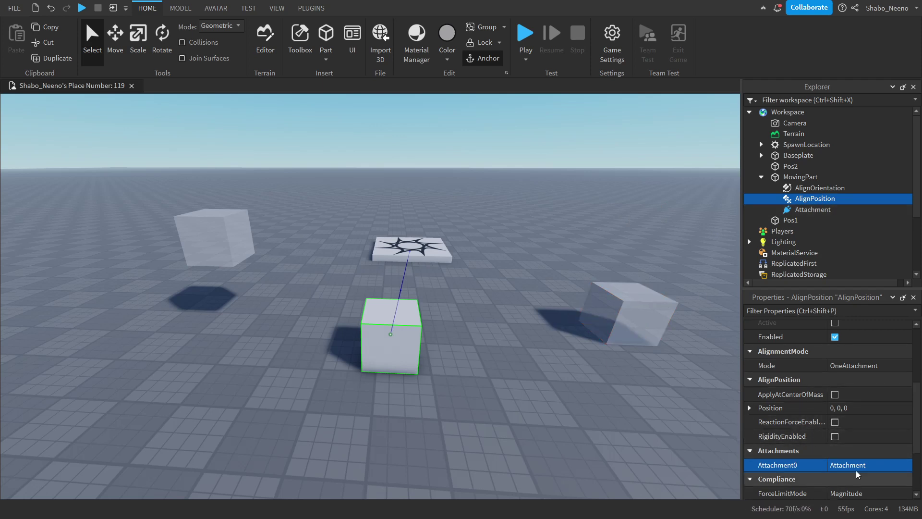
{"action": "scroll", "coordinate": [849, 437], "scroll_direction": "down", "scroll_amount": 3}
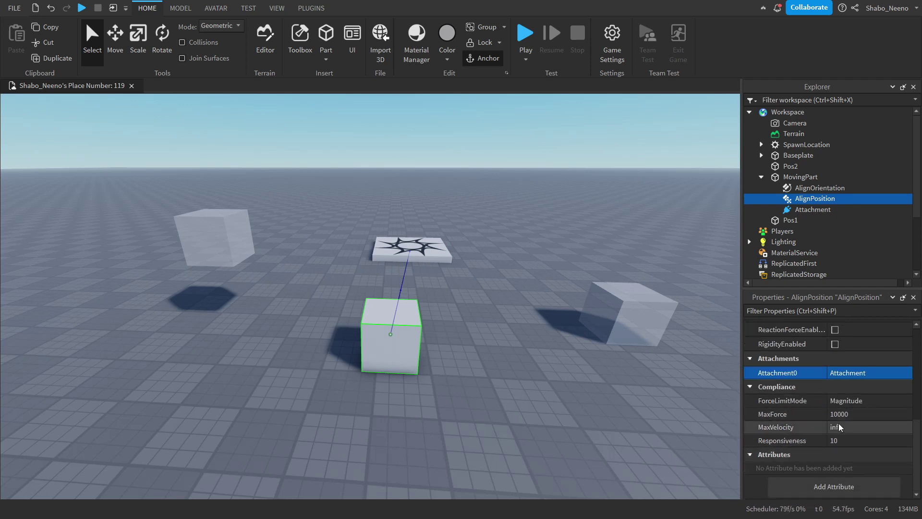
{"action": "scroll", "coordinate": [792, 406], "scroll_direction": "up", "scroll_amount": 3}
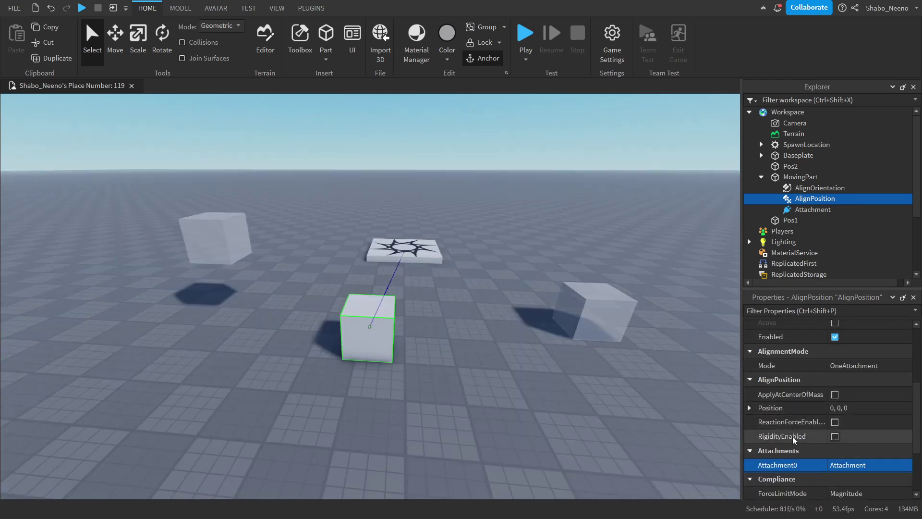
Step: Group Pos1, Pos2 and MovingPart as a model
{"action": "left_click", "coordinate": [478, 251]}
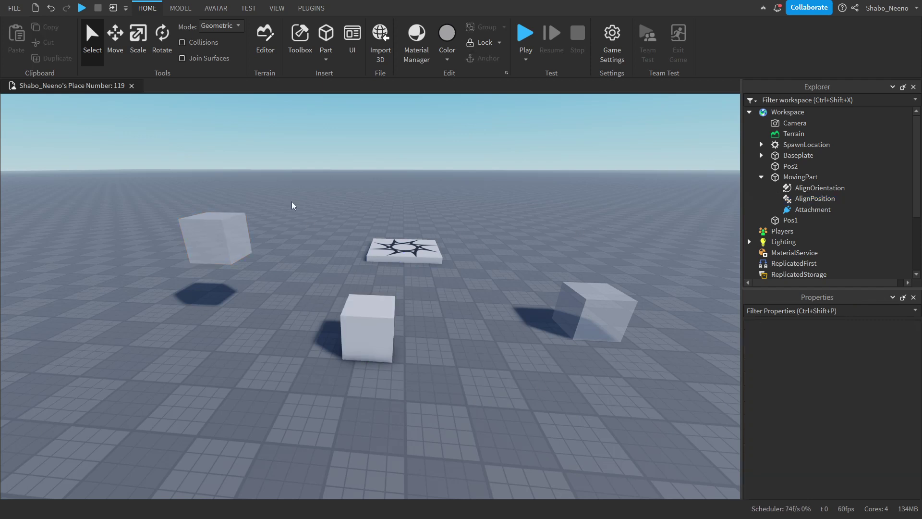
{"action": "left_click", "coordinate": [226, 239]}
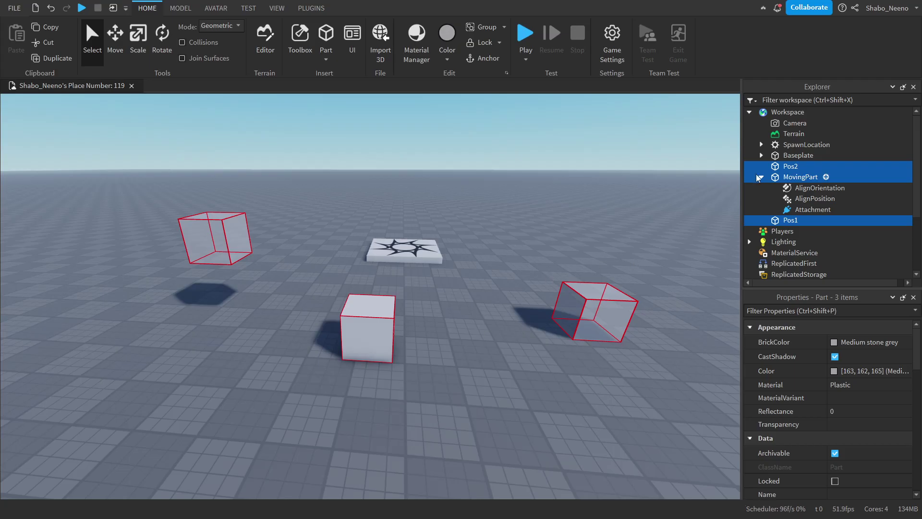
{"action": "right_click", "coordinate": [776, 167]}
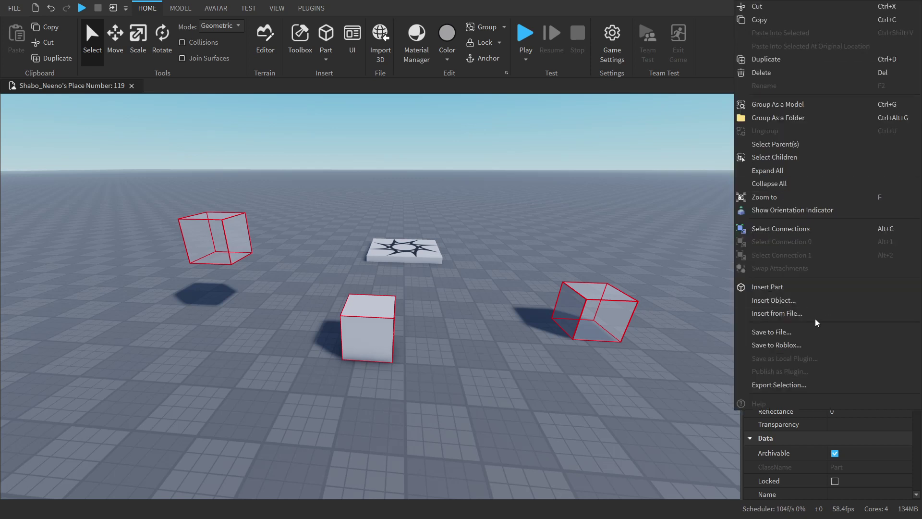
{"action": "left_click", "coordinate": [764, 102]}
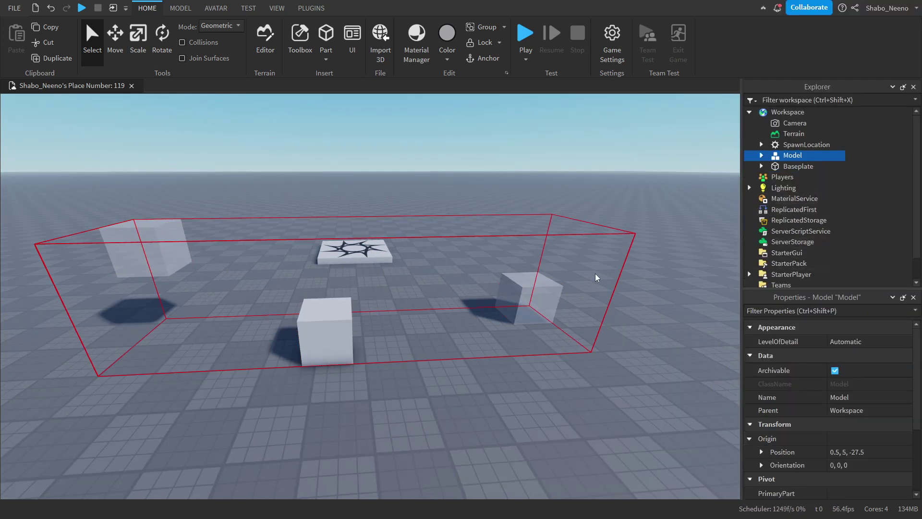
Step: Rename the new model as MovingPart
{"action": "key", "text": "f"}
{"action": "left_click", "coordinate": [846, 397]}
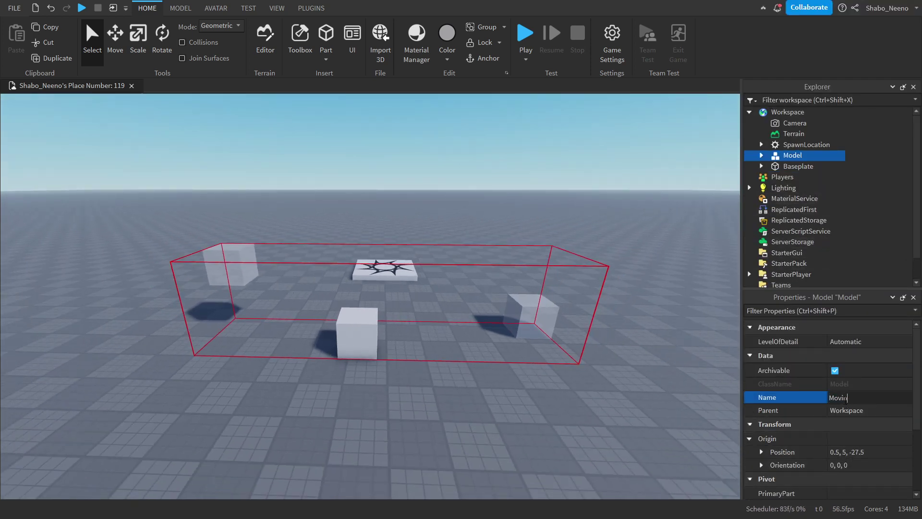
{"action": "type", "text": "MovingPart"}
{"action": "key", "text": "Return"}
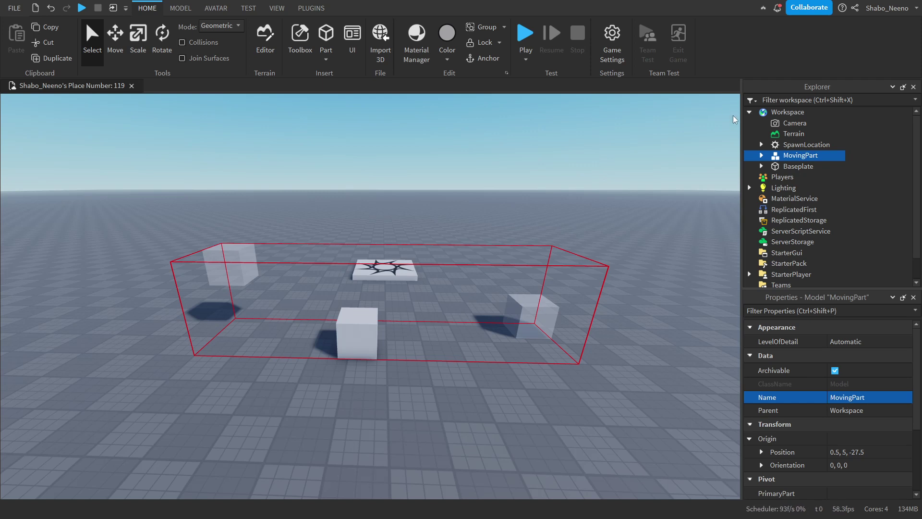
Step: Insert a Script into the MovingPart model
{"action": "left_click", "coordinate": [762, 155]}
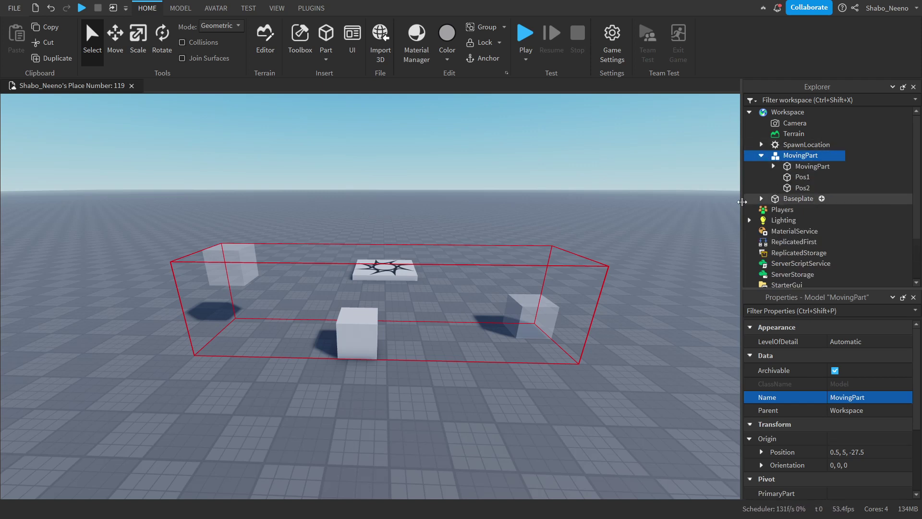
{"action": "right_click", "coordinate": [768, 155]}
{"action": "left_click", "coordinate": [813, 300]}
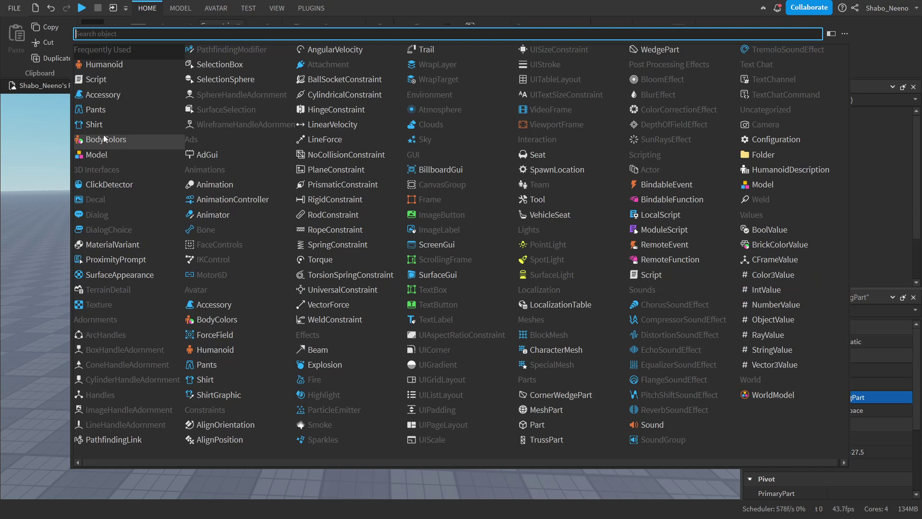
{"action": "left_click", "coordinate": [101, 80]}
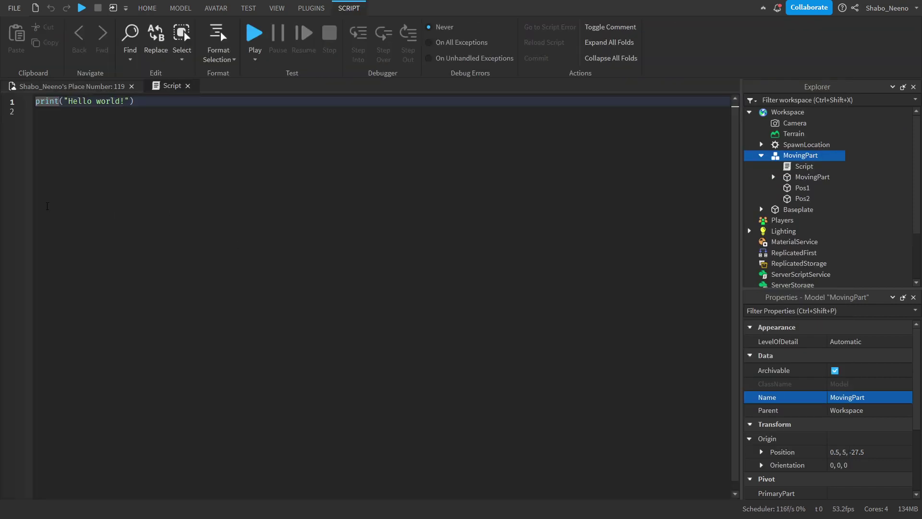
Step: Replace the script's default code with the line "local model = script.Parent"
{"action": "left_click", "coordinate": [175, 167]}
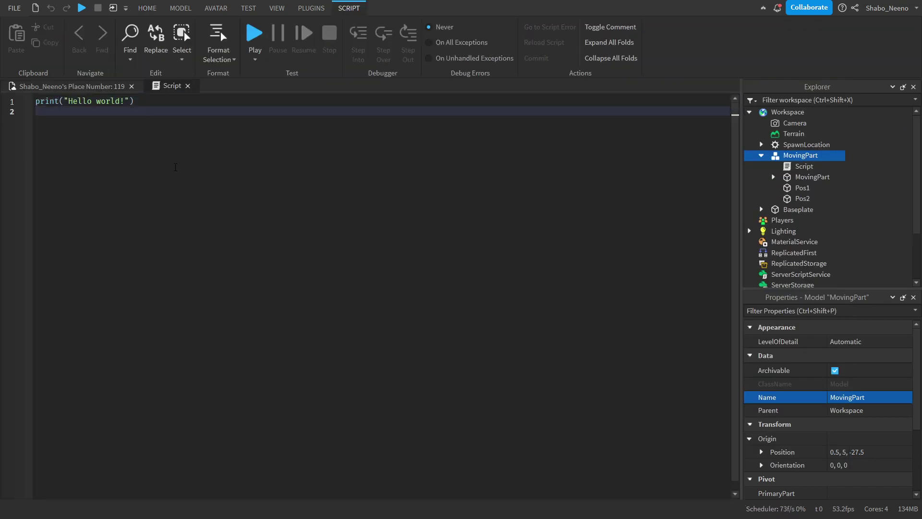
{"action": "key", "text": "ctrl+a"}
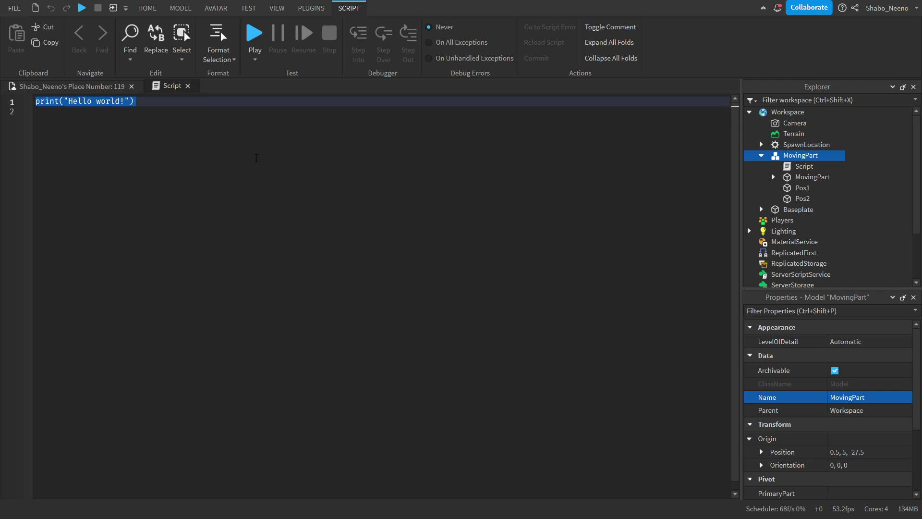
{"action": "key", "text": "BackSpace"}
{"action": "type", "text": "local model = script.Parent"}
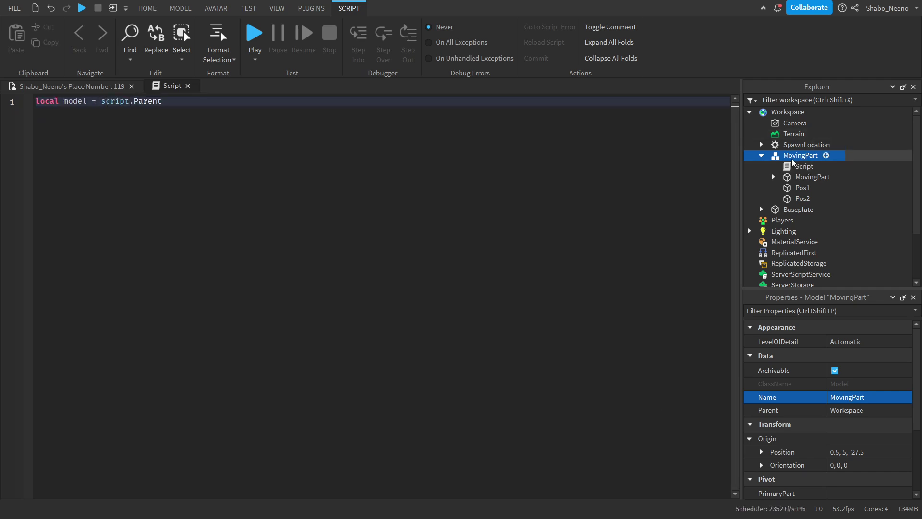
{"action": "left_click_drag", "start_coordinate": [163, 102], "coordinate": [35, 102]}
{"action": "left_click", "coordinate": [303, 141]}
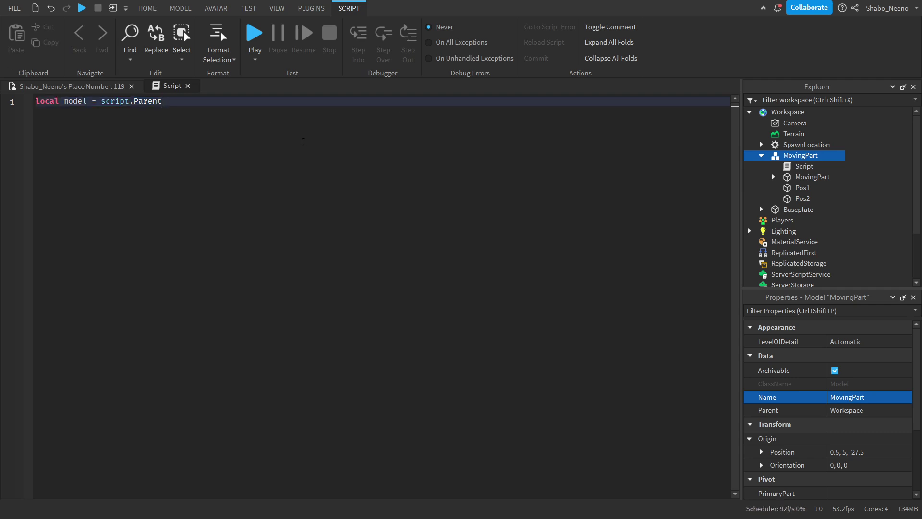
Step: Add a second script line: local movingPart = model:WaitForChild('MovingPart')
{"action": "key", "text": "Return"}
{"action": "type", "text": "local movingPart = model:W"}
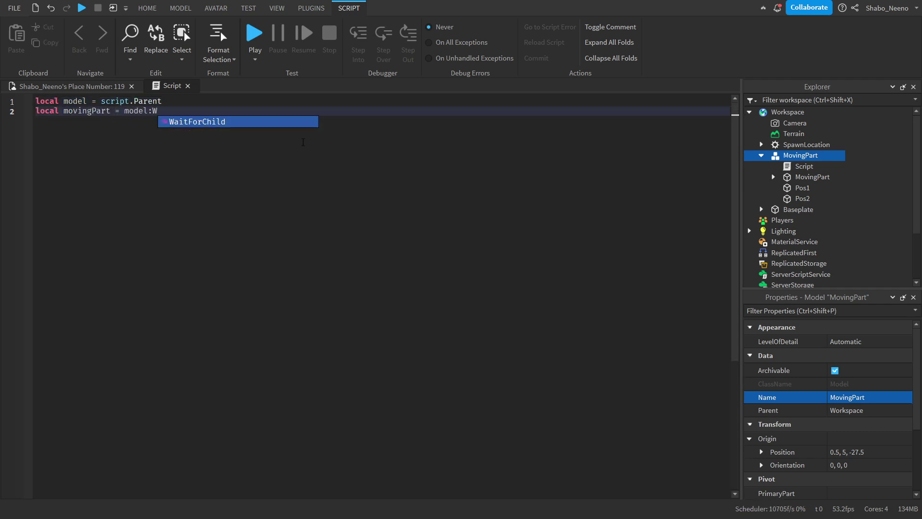
{"action": "key", "text": "Tab"}
{"action": "type", "text": "('Mo"}
{"action": "key", "text": "Tab"}
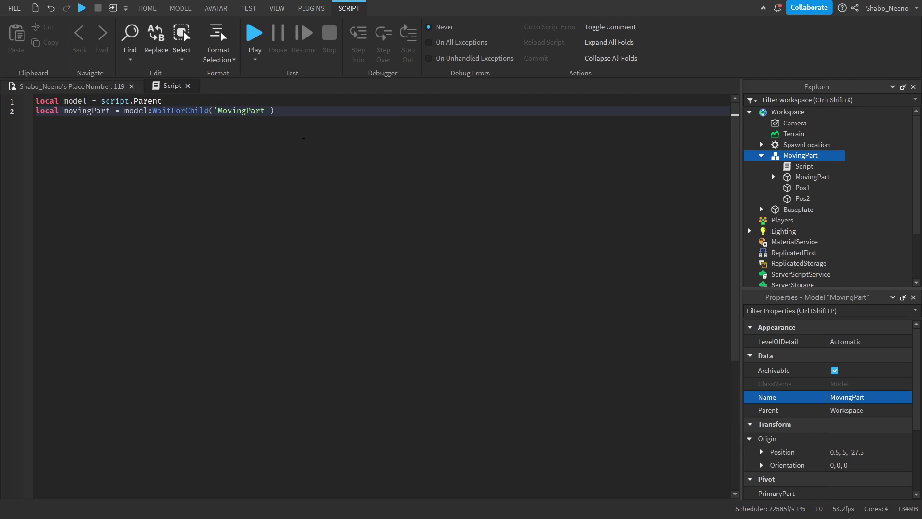
{"action": "left_click", "coordinate": [811, 177]}
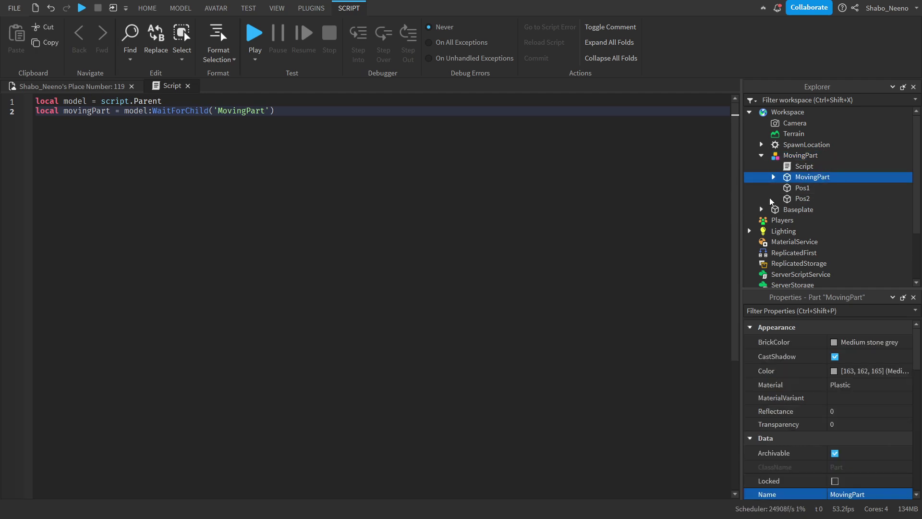
{"action": "left_click", "coordinate": [471, 197]}
{"action": "left_click", "coordinate": [788, 188]}
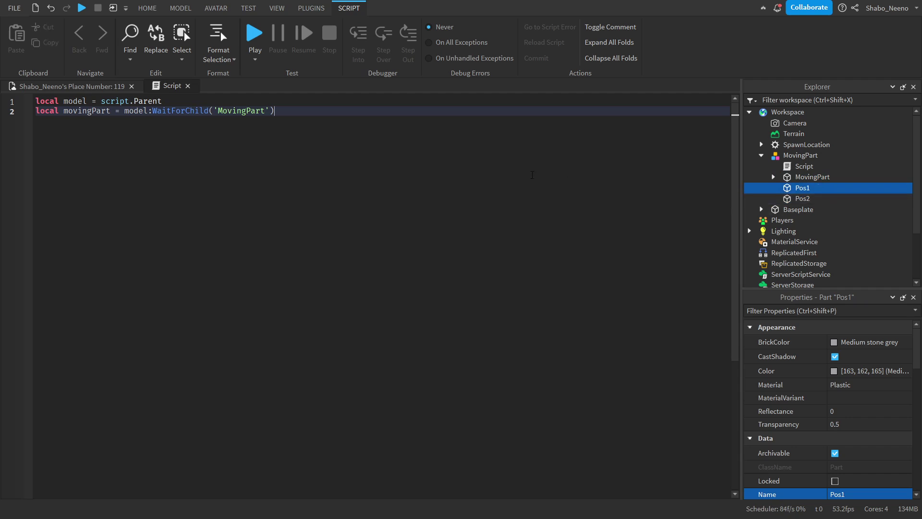
Step: Add a third script line: local position1 = model:WaitForChild('Pos1').Position
{"action": "key", "text": "Return"}
{"action": "type", "text": "local position"}
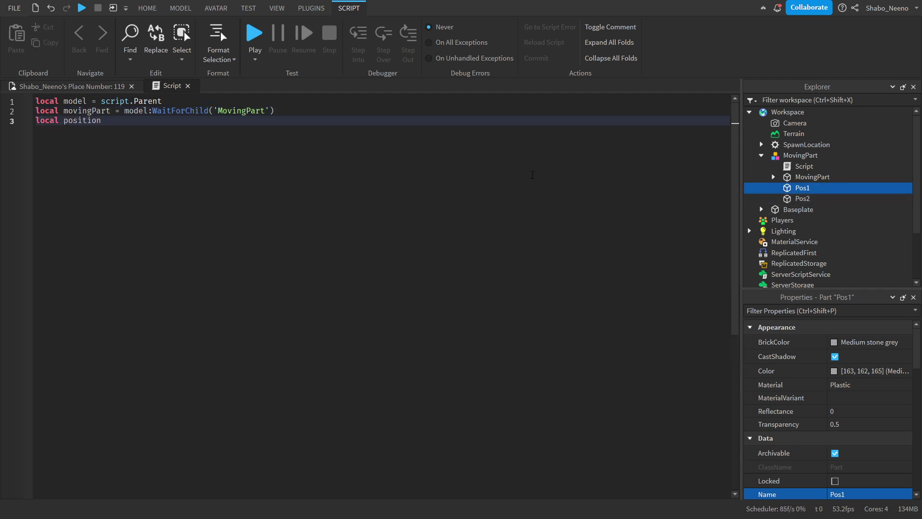
{"action": "type", "text": "1 = model:"}
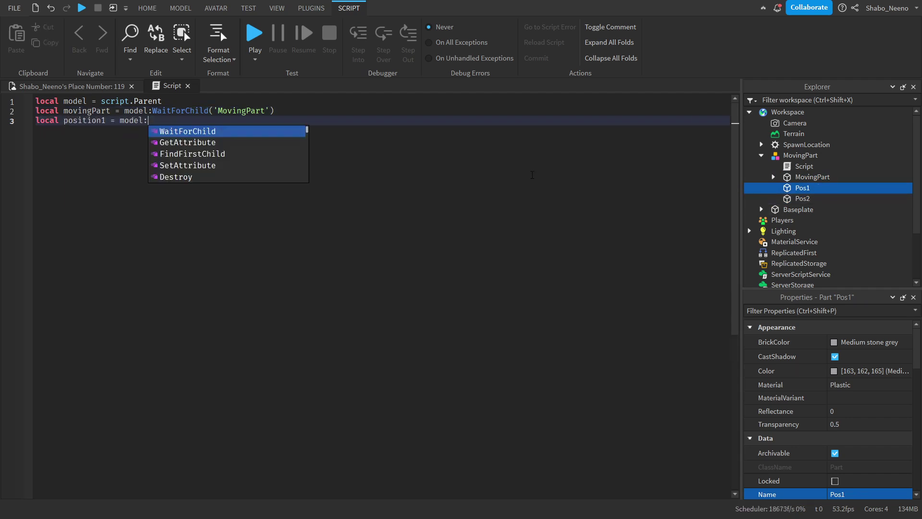
{"action": "key", "text": "Tab"}
{"action": "type", "text": "('P"}
{"action": "key", "text": "Tab"}
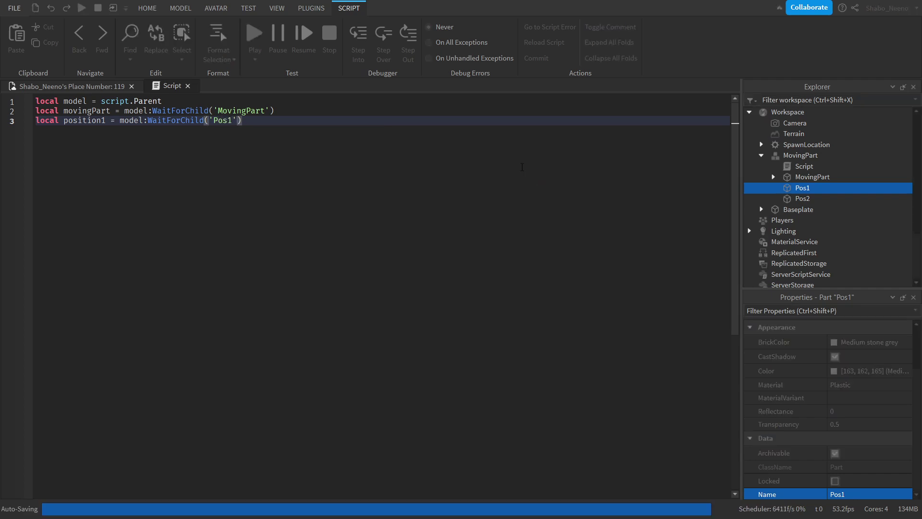
{"action": "type", "text": ".Po"}
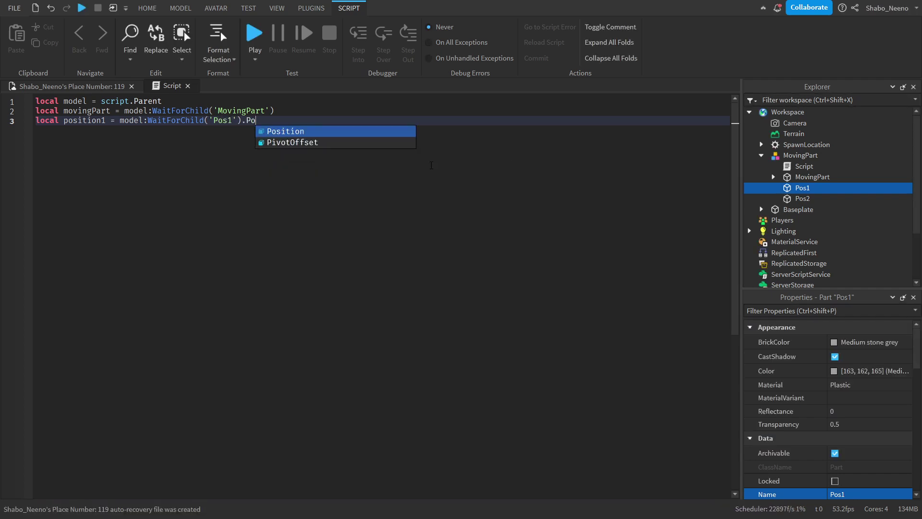
{"action": "key", "text": "Tab"}
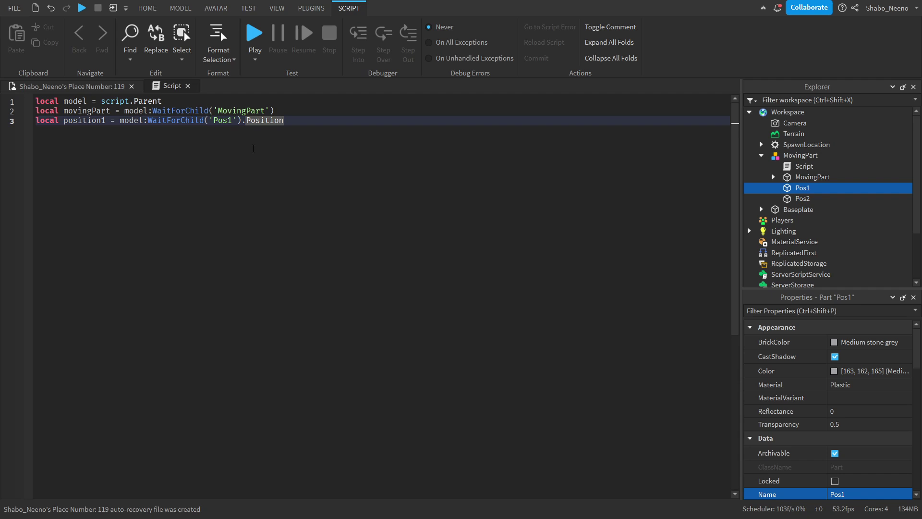
{"action": "left_click", "coordinate": [290, 119]}
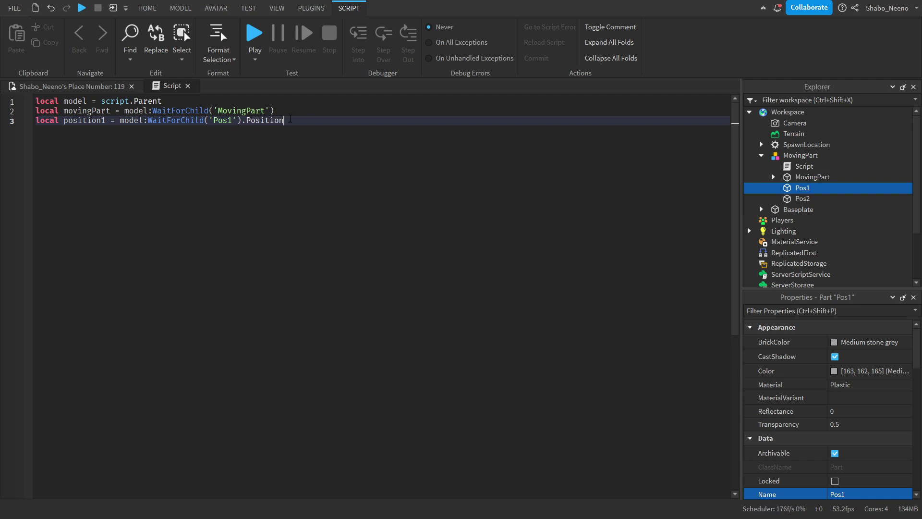
Step: Add a fourth script line: local position2 = model:WaitForChild('Pos2').Position
{"action": "key", "text": "Return"}
{"action": "type", "text": "local position2 "}
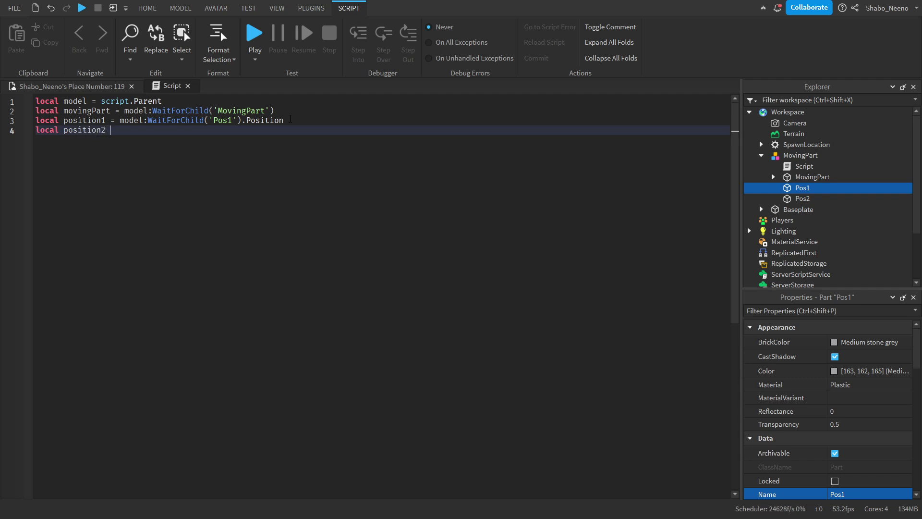
{"action": "type", "text": "= model:WaitForChild('Pos2').Position"}
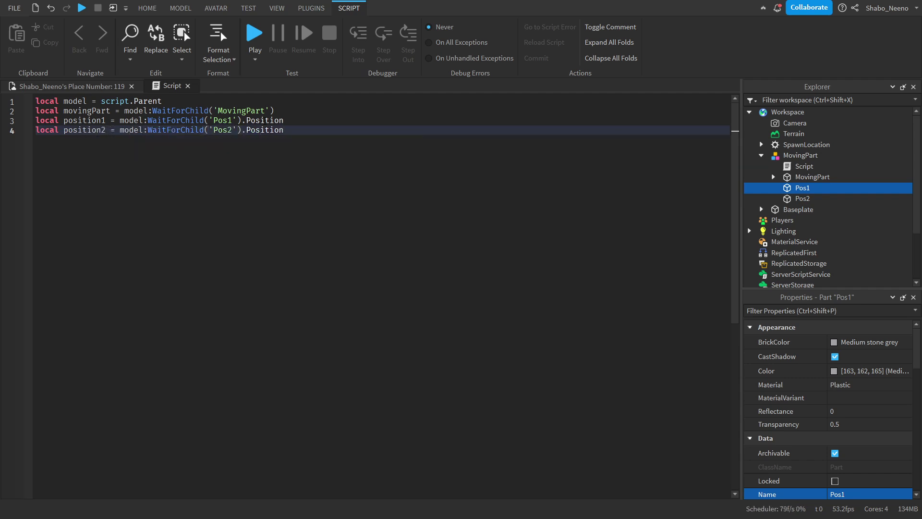
{"action": "left_click_drag", "start_coordinate": [290, 120], "coordinate": [29, 121]}
Step: Below the variables, leave a blank line and add the loop "while task.wait(5) do" closed with "end"
{"action": "left_click", "coordinate": [312, 130]}
{"action": "key", "text": "Return"}
{"action": "key", "text": "Return"}
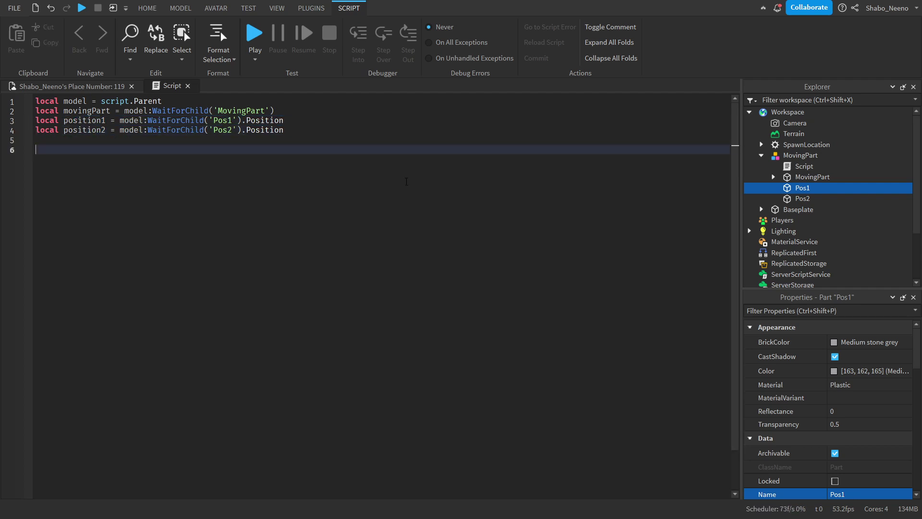
{"action": "type", "text": "while task.wait(5) do"}
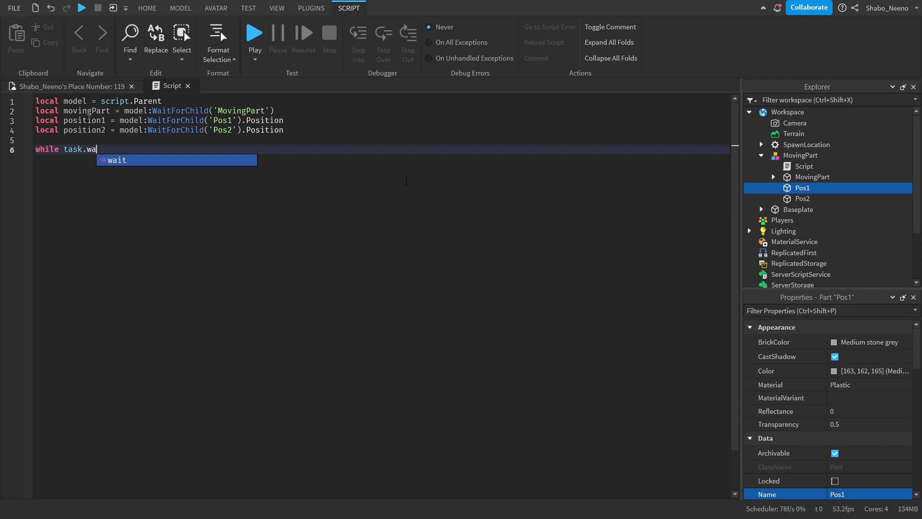
{"action": "key", "text": "Return"}
{"action": "left_click_drag", "start_coordinate": [80, 192], "coordinate": [72, 169]}
{"action": "left_click", "coordinate": [78, 159]}
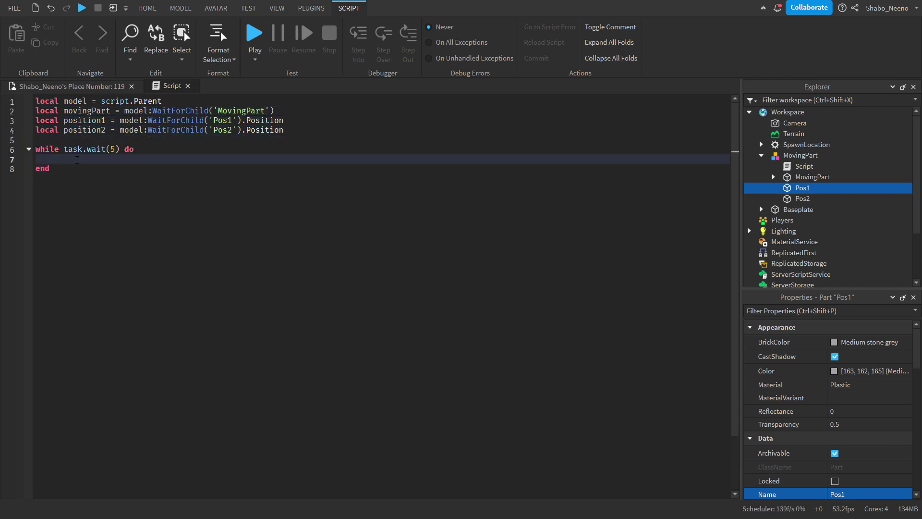
Step: Inside the while loop, add the line movingPart.AlignPosition.Position = position2
{"action": "type", "text": "mov"}
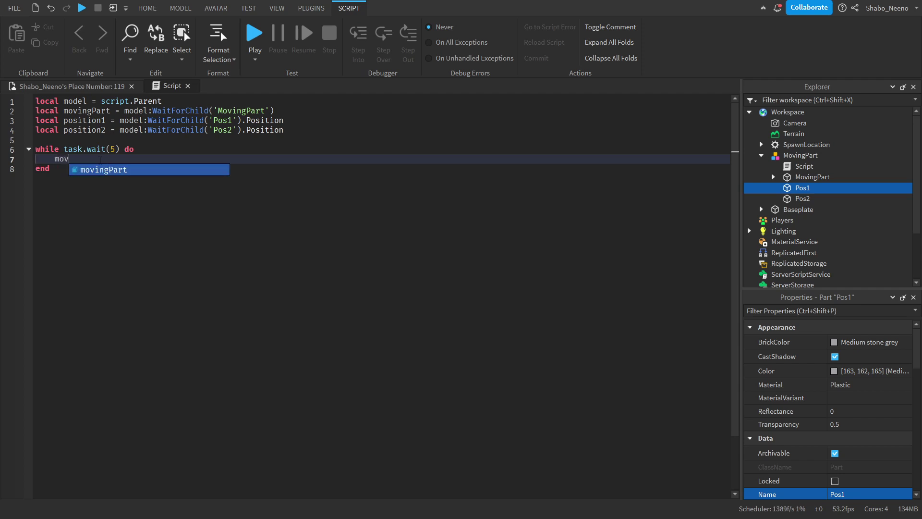
{"action": "type", "text": "ingPart.ali"}
{"action": "key", "text": "Down"}
{"action": "key", "text": "Return"}
{"action": "type", "text": ".Po"}
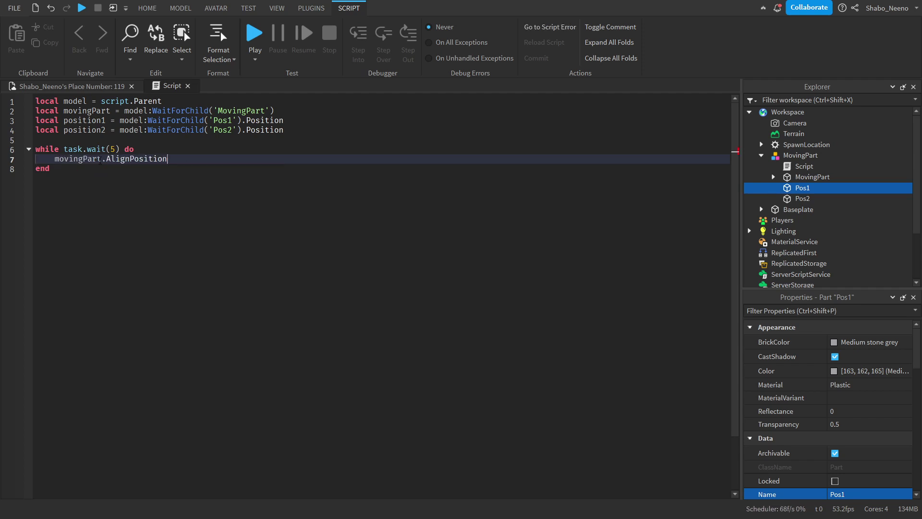
{"action": "key", "text": "Tab"}
{"action": "type", "text": "= position2"}
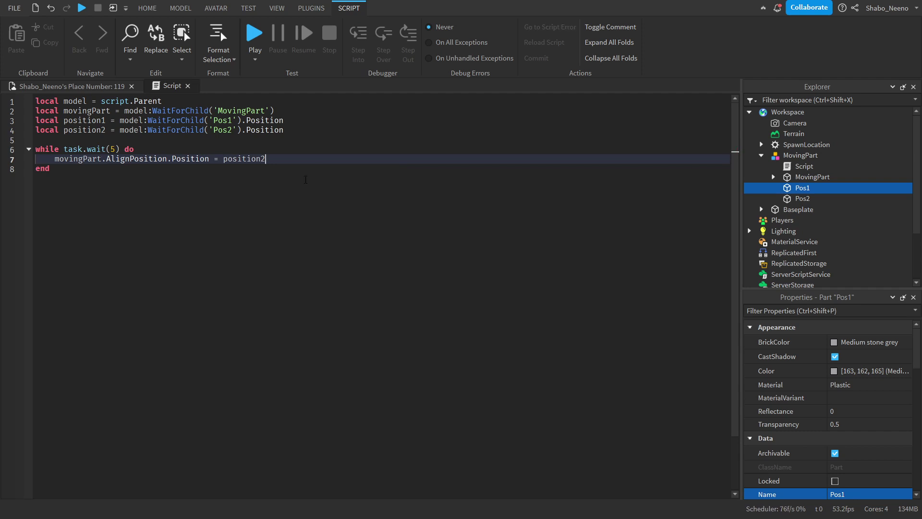
Step: Add task.wait(5) on a new line after the position2 assignment in the loop
{"action": "left_click_drag", "start_coordinate": [282, 159], "coordinate": [322, 176]}
{"action": "key", "text": "Return"}
{"action": "type", "text": "task.wait(5"}
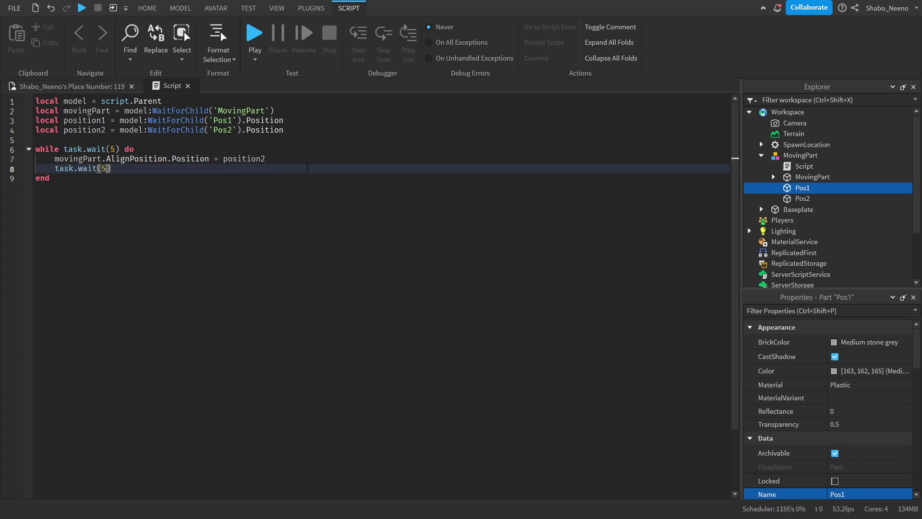
Step: Copy the AlignPosition.Position assignment below the inner task.wait(5) and change its target to position1
{"action": "left_click_drag", "start_coordinate": [265, 159], "coordinate": [55, 159]}
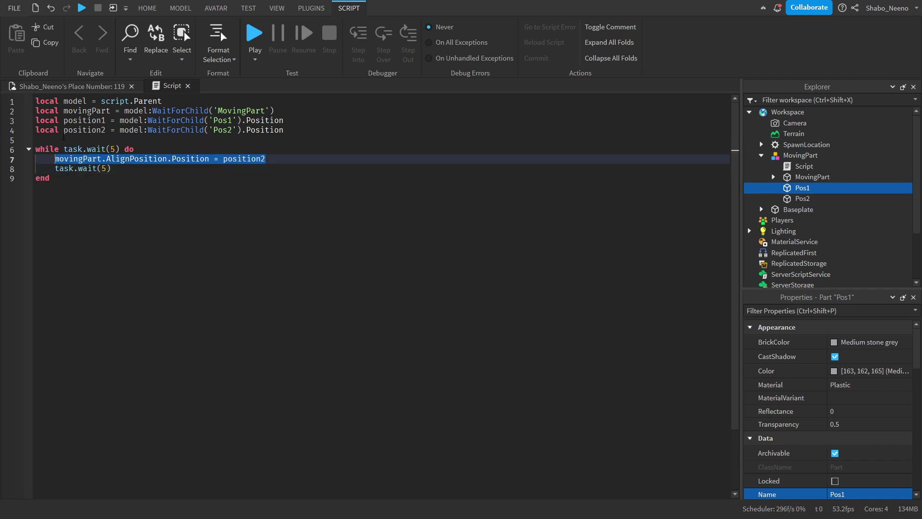
{"action": "right_click", "coordinate": [149, 159]}
{"action": "left_click", "coordinate": [183, 208]}
{"action": "left_click", "coordinate": [146, 170]}
{"action": "key", "text": "Return"}
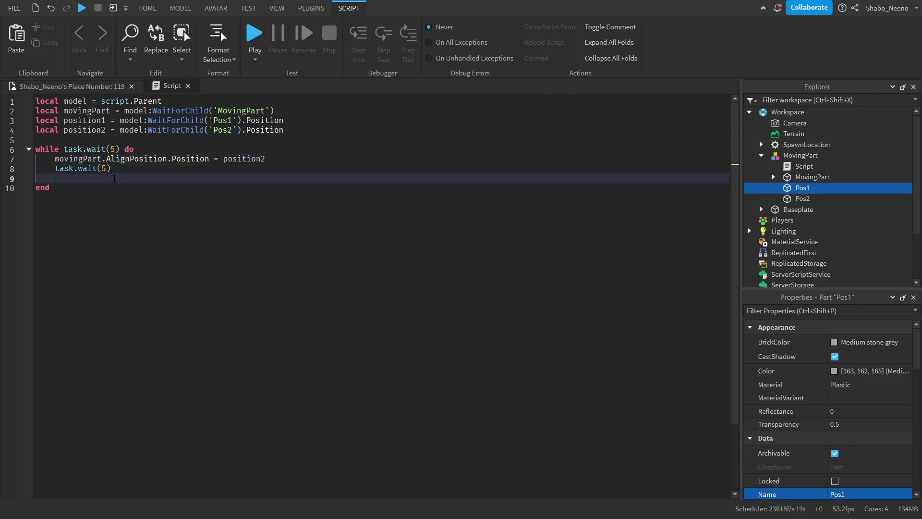
{"action": "right_click", "coordinate": [116, 178]}
{"action": "left_click", "coordinate": [139, 243]}
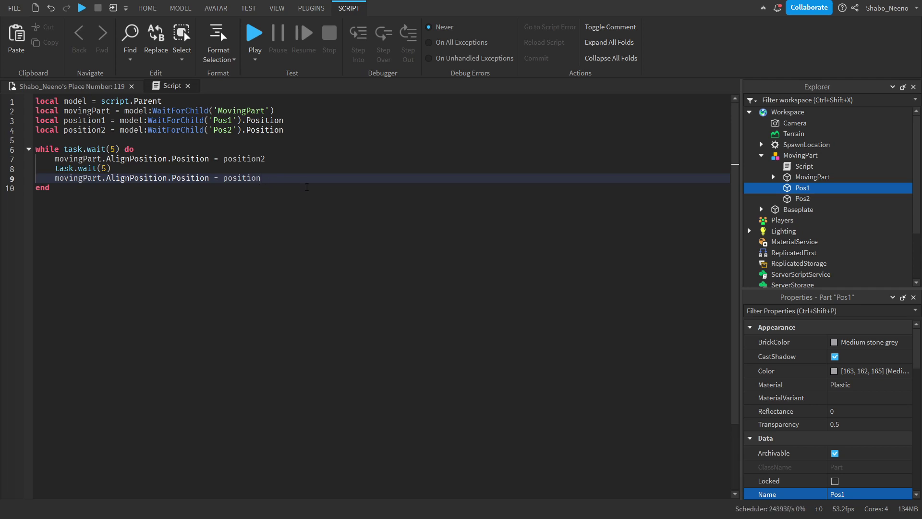
{"action": "type", "text": "1"}
Step: Playtest the place, riding the moving block with the character to check its motion, and stop the test
{"action": "left_click", "coordinate": [254, 34]}
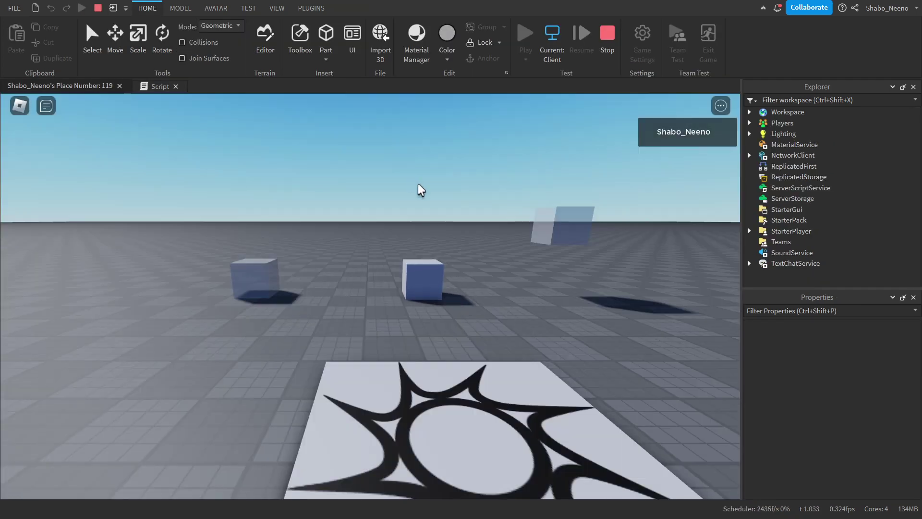
{"action": "key", "text": "w"}
{"action": "right_click_drag", "start_coordinate": [393, 251], "coordinate": [344, 310]}
{"action": "key", "text": "w"}
{"action": "key", "text": "space"}
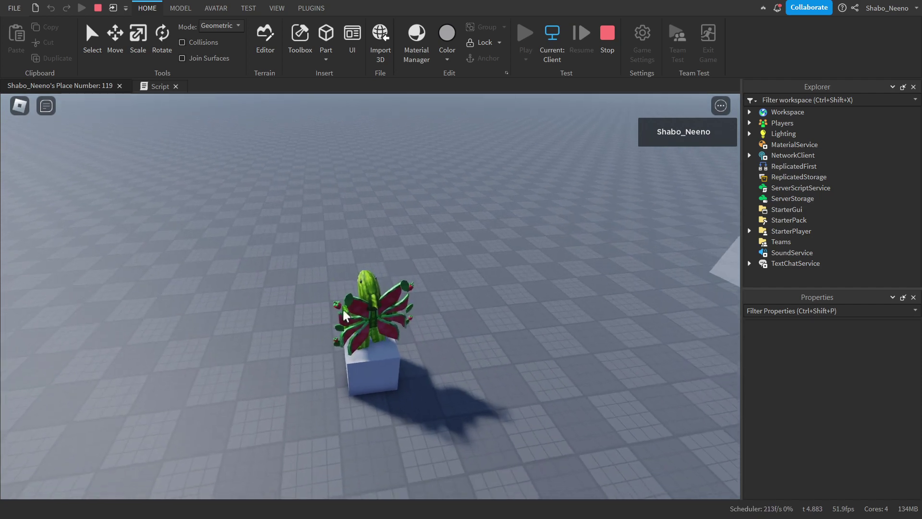
{"action": "scroll", "coordinate": [343, 310], "scroll_direction": "down", "scroll_amount": 2}
{"action": "scroll", "coordinate": [406, 304], "scroll_direction": "up", "scroll_amount": 2}
{"action": "right_click_drag", "start_coordinate": [406, 304], "coordinate": [406, 304]}
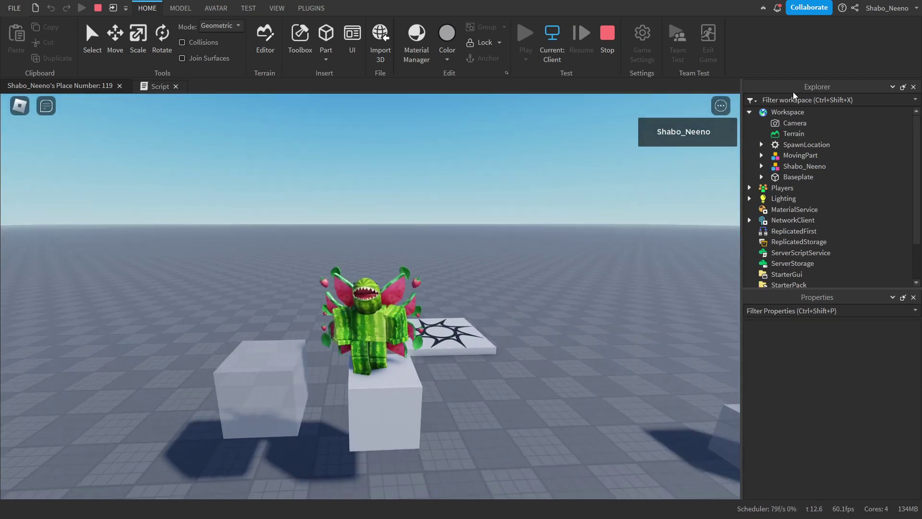
{"action": "left_click", "coordinate": [788, 112]}
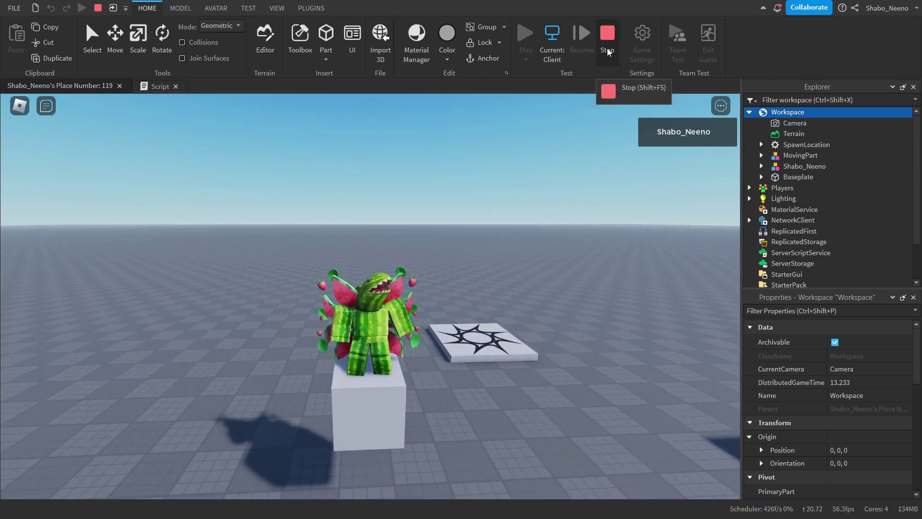
{"action": "left_click", "coordinate": [607, 48]}
Step: Set the Responsiveness of MovingPart's AlignPosition to 200 and its MaxForce to 100000
{"action": "left_click", "coordinate": [773, 177]}
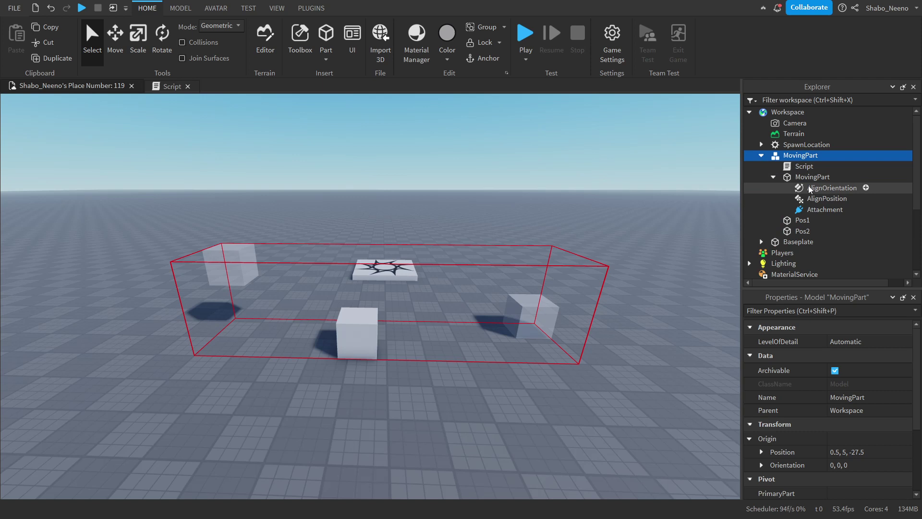
{"action": "left_click", "coordinate": [809, 177]}
{"action": "left_click", "coordinate": [813, 197]}
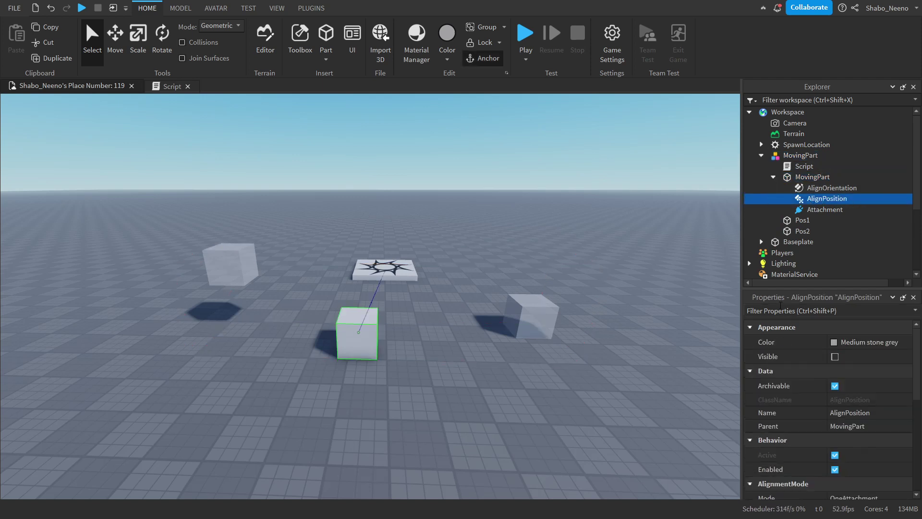
{"action": "scroll", "coordinate": [827, 430], "scroll_direction": "down", "scroll_amount": 5}
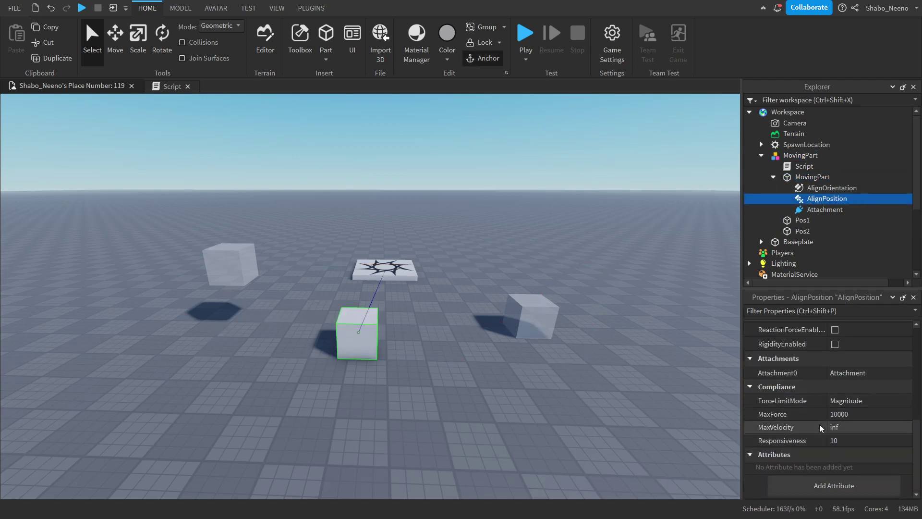
{"action": "scroll", "coordinate": [814, 427], "scroll_direction": "up", "scroll_amount": 5}
{"action": "scroll", "coordinate": [841, 434], "scroll_direction": "down", "scroll_amount": 5}
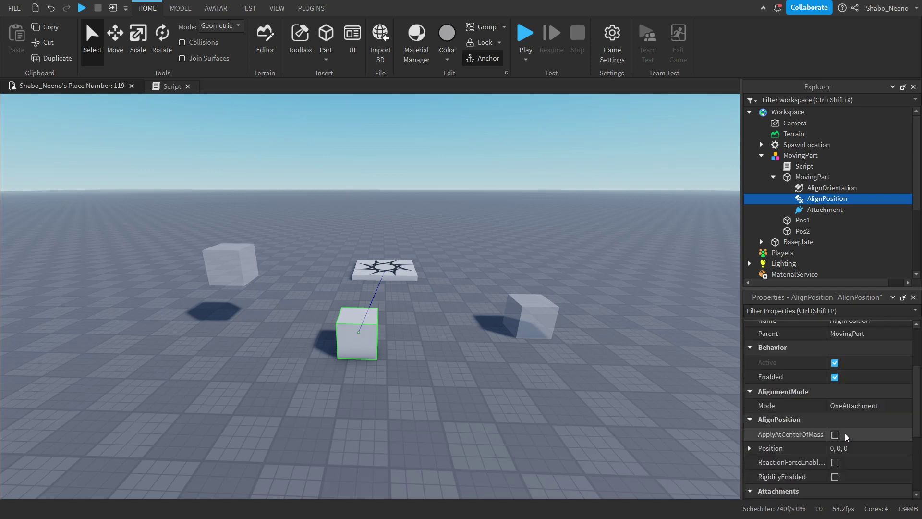
{"action": "left_click", "coordinate": [844, 440]}
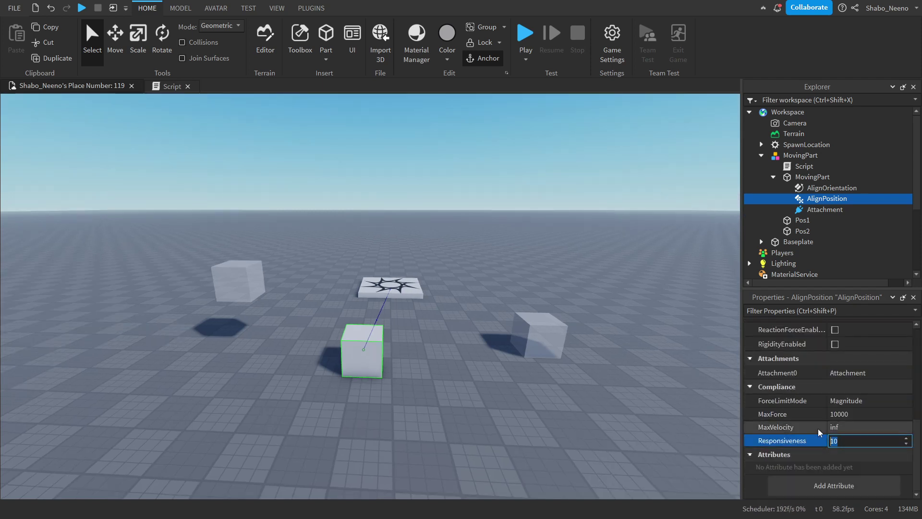
{"action": "left_click", "coordinate": [848, 441]}
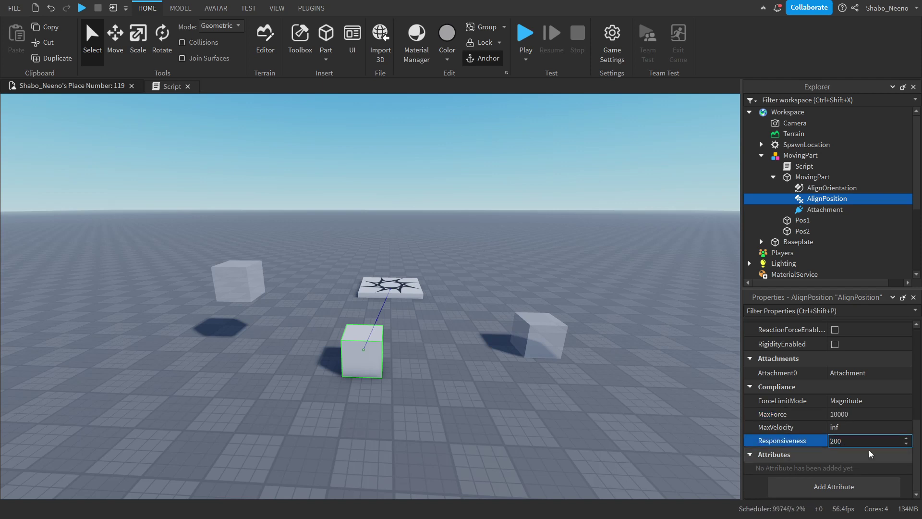
{"action": "left_click", "coordinate": [860, 414]}
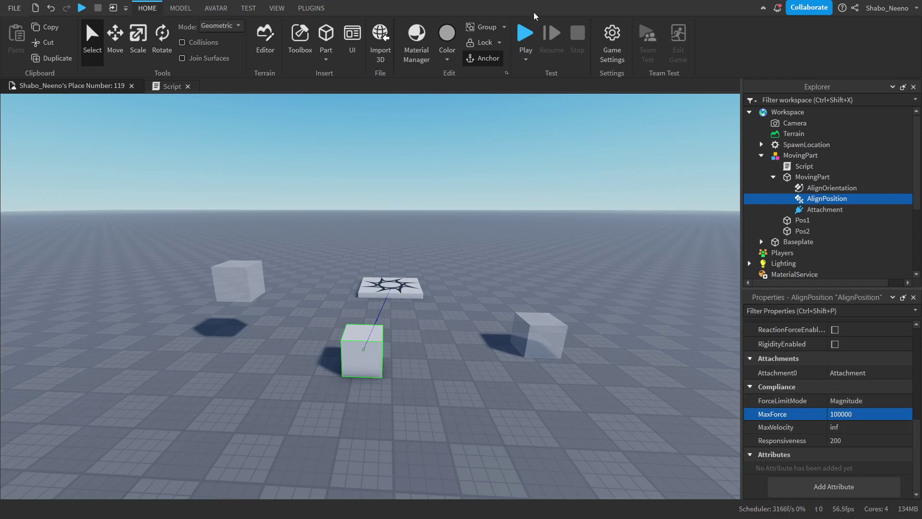
Step: Playtest again, jumping onto the moving block to check how it carries the character, and end the test
{"action": "left_click", "coordinate": [526, 34]}
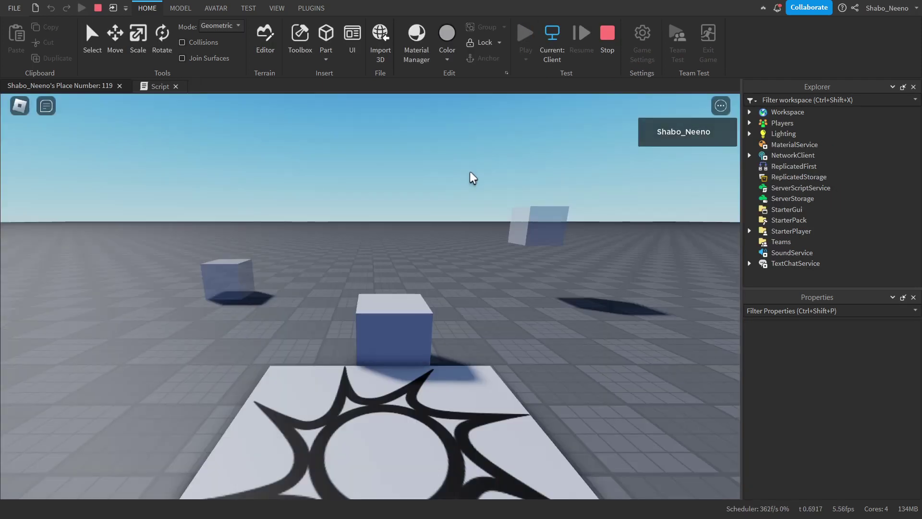
{"action": "right_click_drag", "start_coordinate": [488, 199], "coordinate": [485, 218]}
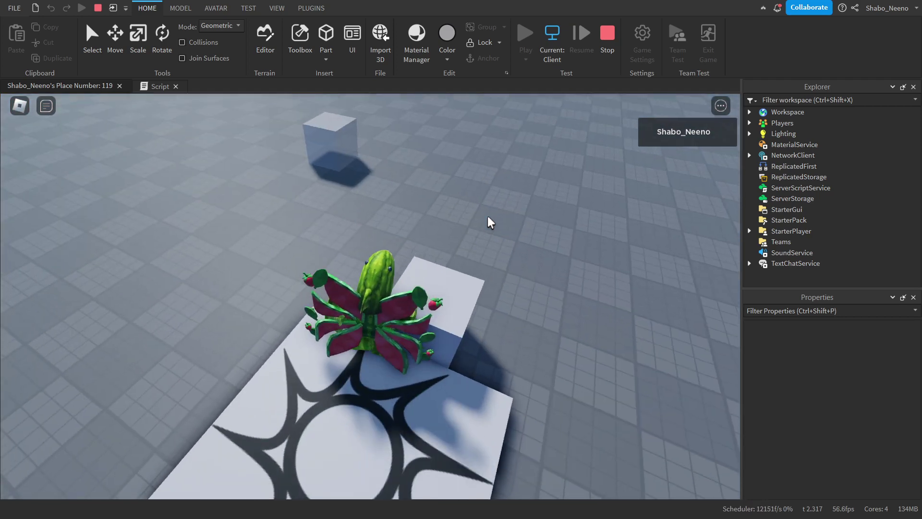
{"action": "key", "text": "w"}
{"action": "key", "text": "w"}
{"action": "key", "text": "space"}
{"action": "right_click_drag", "start_coordinate": [336, 274], "coordinate": [472, 303]}
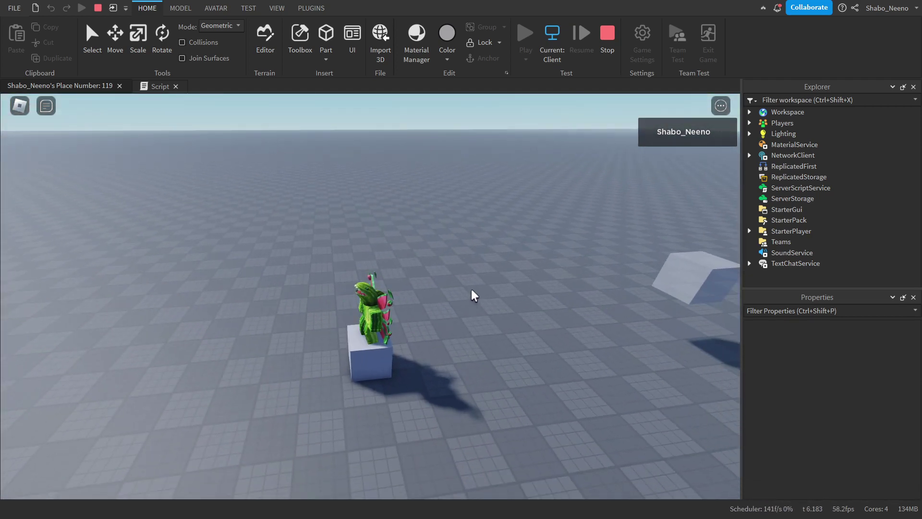
{"action": "key", "text": "d"}
{"action": "right_click_drag", "start_coordinate": [472, 290], "coordinate": [403, 326]}
{"action": "key", "text": "w"}
{"action": "key", "text": "space"}
{"action": "key", "text": "s"}
{"action": "key", "text": "w"}
{"action": "key", "text": "s"}
{"action": "key", "text": "w"}
{"action": "key", "text": "d"}
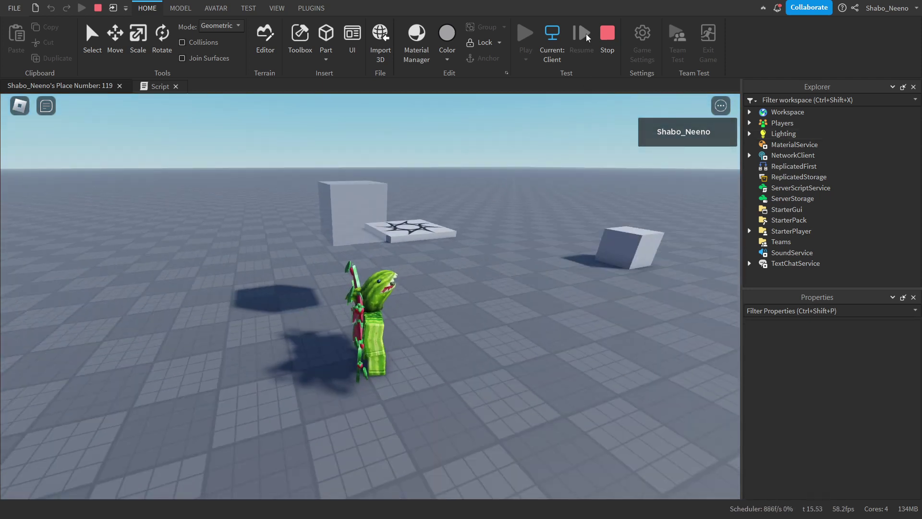
{"action": "key", "text": "shift+F5"}
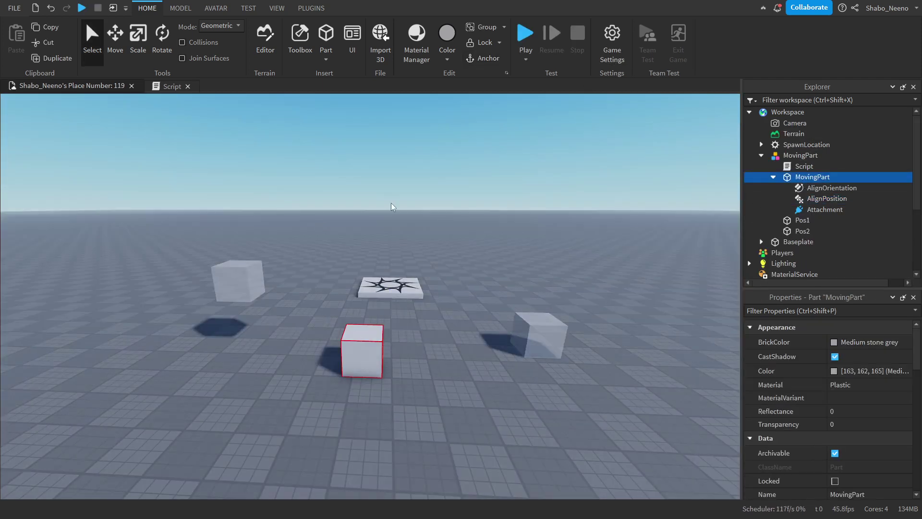
Step: Flatten the MovingPart block by changing its size to 4, 1, 4
{"action": "scroll", "coordinate": [473, 347], "scroll_direction": "up", "scroll_amount": 2}
{"action": "scroll", "coordinate": [856, 426], "scroll_direction": "down", "scroll_amount": 4}
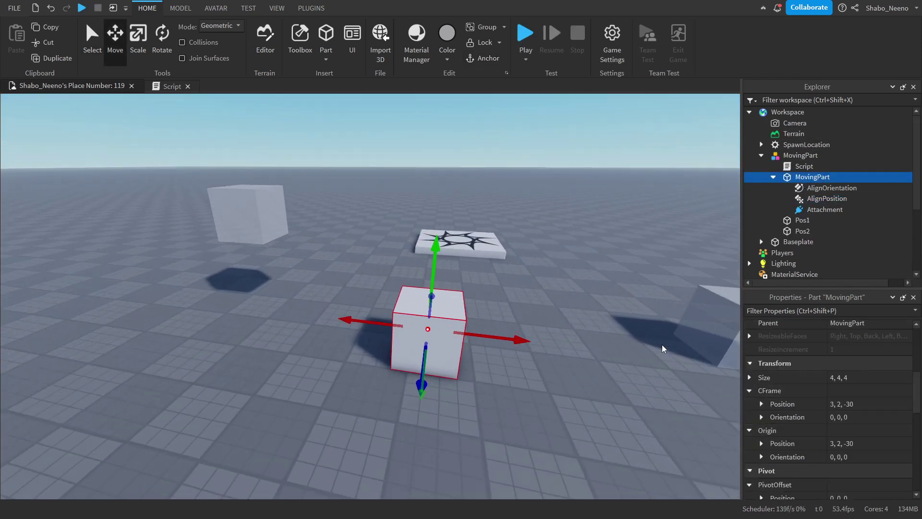
{"action": "double_click", "coordinate": [839, 377]}
{"action": "type", "text": "1"}
{"action": "right_click_drag", "start_coordinate": [535, 306], "coordinate": [619, 288]}
{"action": "right_click_drag", "start_coordinate": [261, 273], "coordinate": [330, 229]}
{"action": "key", "text": "w"}
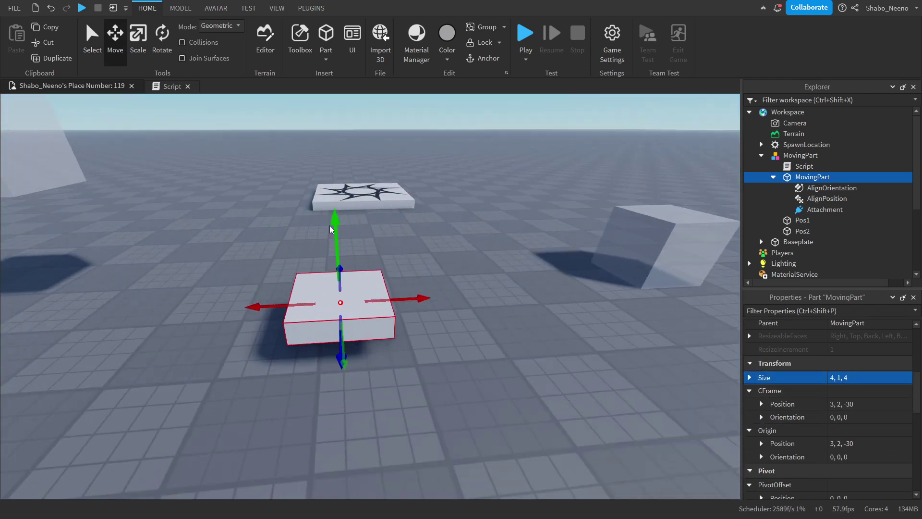
Step: Playtest the place with the flattened platform, riding it with the character and viewing its motion from several angles
{"action": "left_click", "coordinate": [523, 36]}
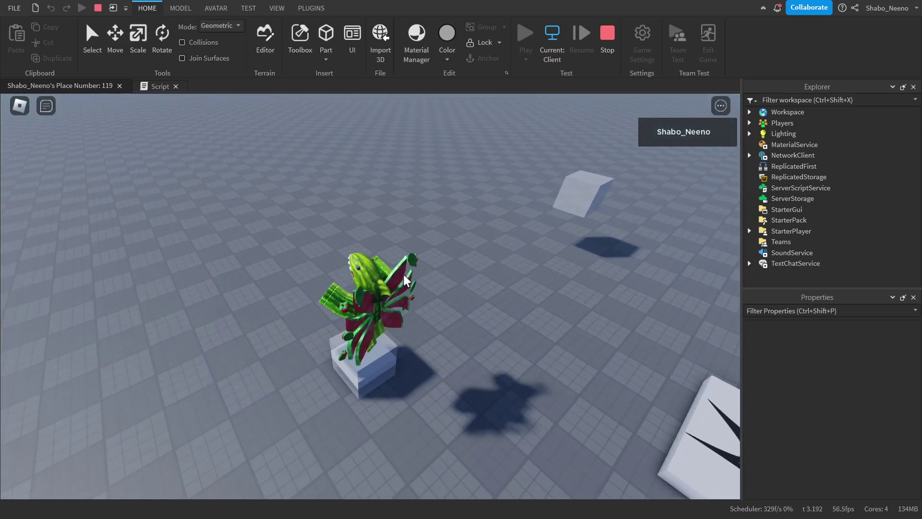
{"action": "right_click_drag", "start_coordinate": [404, 275], "coordinate": [405, 279]}
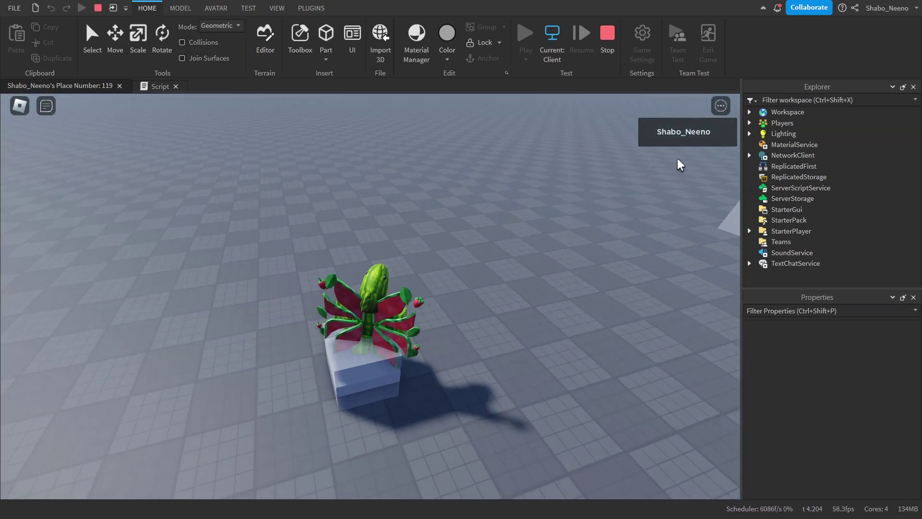
{"action": "right_click_drag", "start_coordinate": [408, 330], "coordinate": [405, 323]}
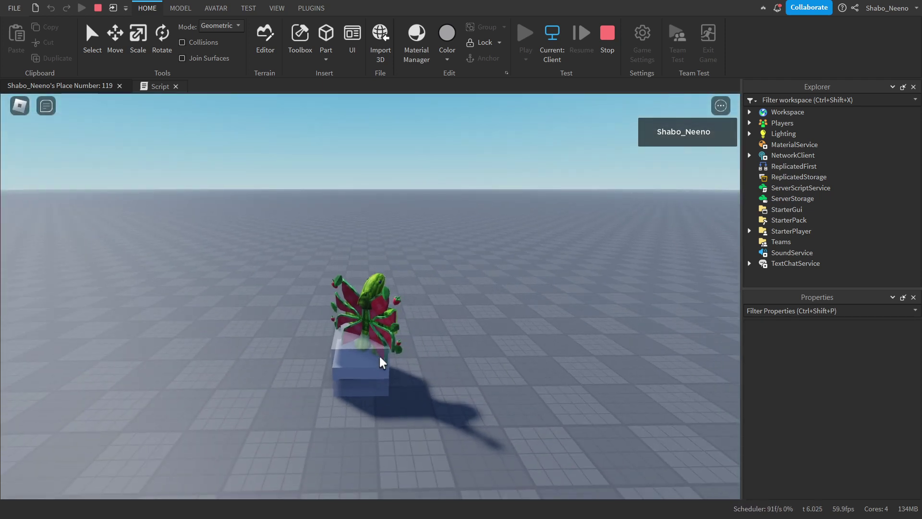
{"action": "key", "text": "s"}
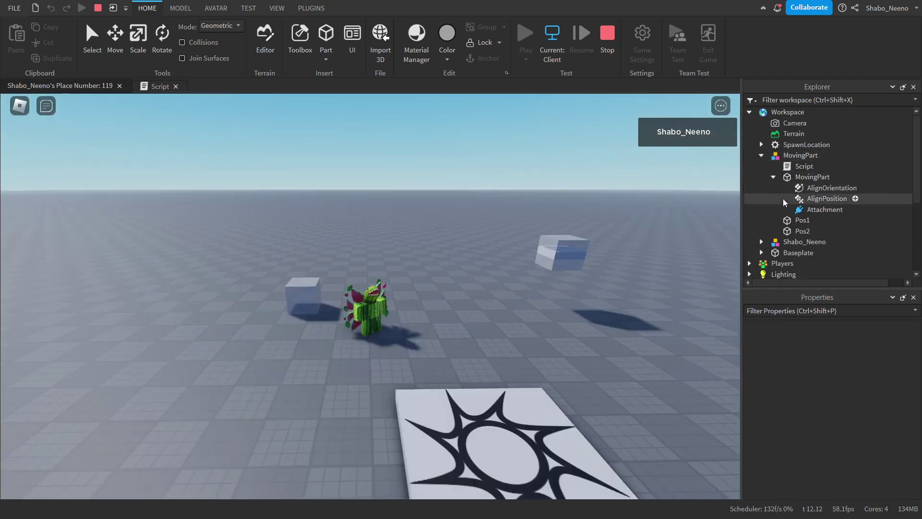
Step: Enable RigidityEnabled on MovingPart's AlignPosition while the playtest is running
{"action": "left_click", "coordinate": [785, 202]}
{"action": "left_click", "coordinate": [834, 383]}
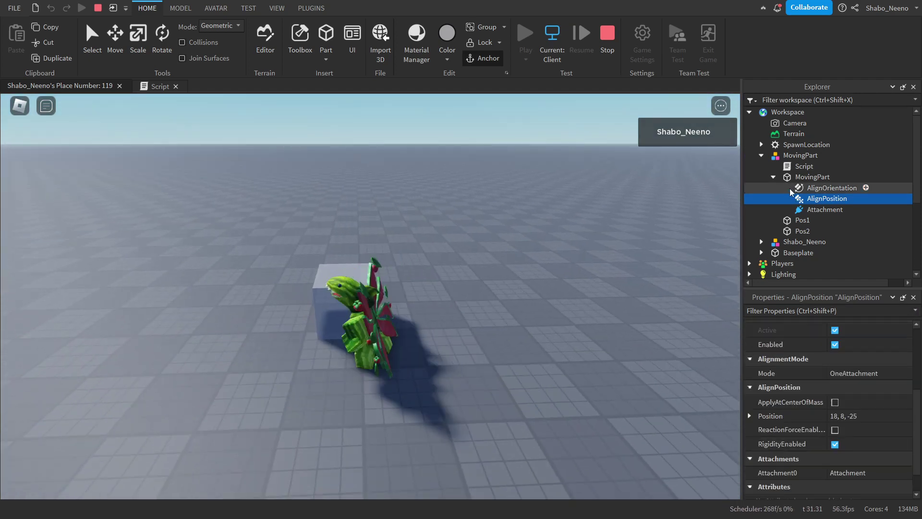
Step: Disable RigidityEnabled on MovingPart's AlignPosition and set its MaxForce to 10000 in the running playtest
{"action": "left_click", "coordinate": [812, 176]}
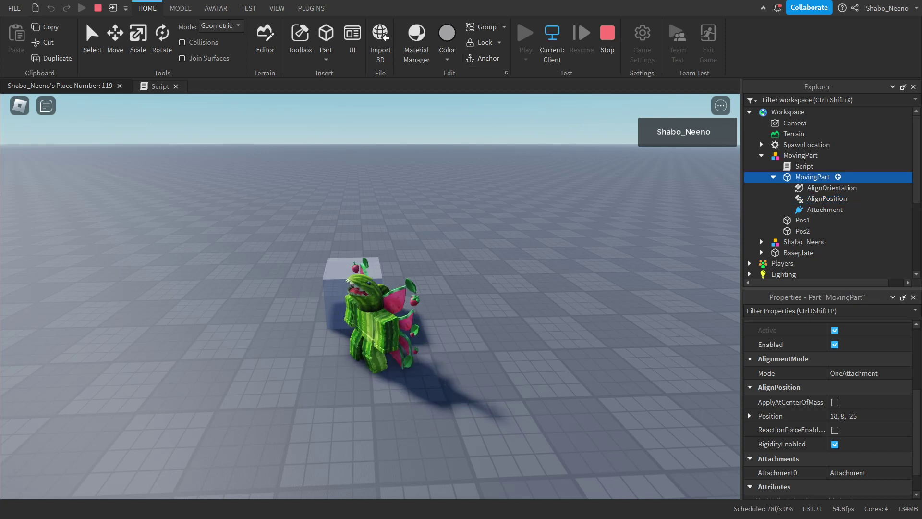
{"action": "left_click", "coordinate": [826, 199]}
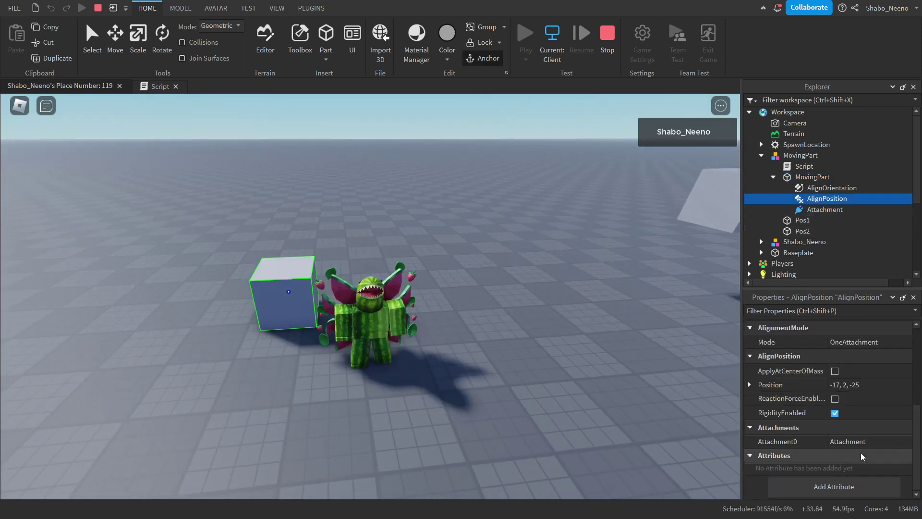
{"action": "left_click", "coordinate": [834, 412]}
{"action": "scroll", "coordinate": [815, 439], "scroll_direction": "down", "scroll_amount": 3}
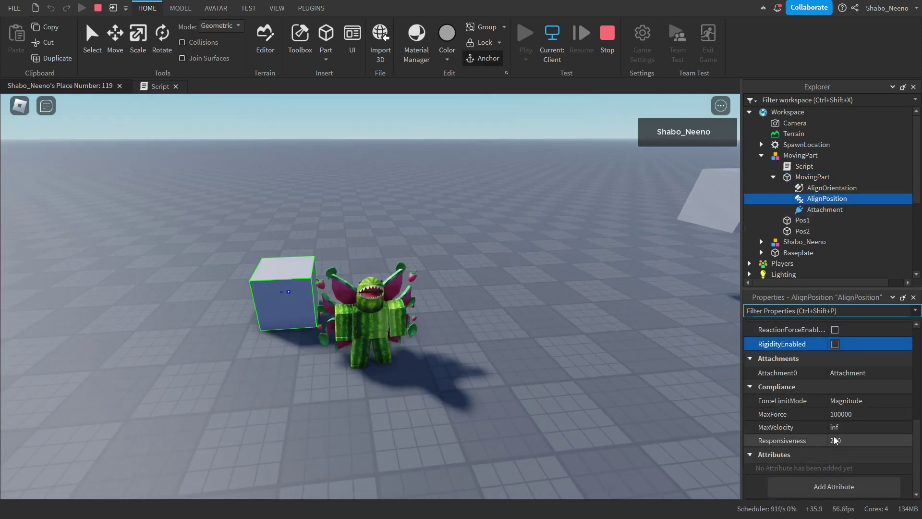
{"action": "left_click", "coordinate": [852, 414]}
{"action": "type", "text": "10000"}
{"action": "key", "text": "Return"}
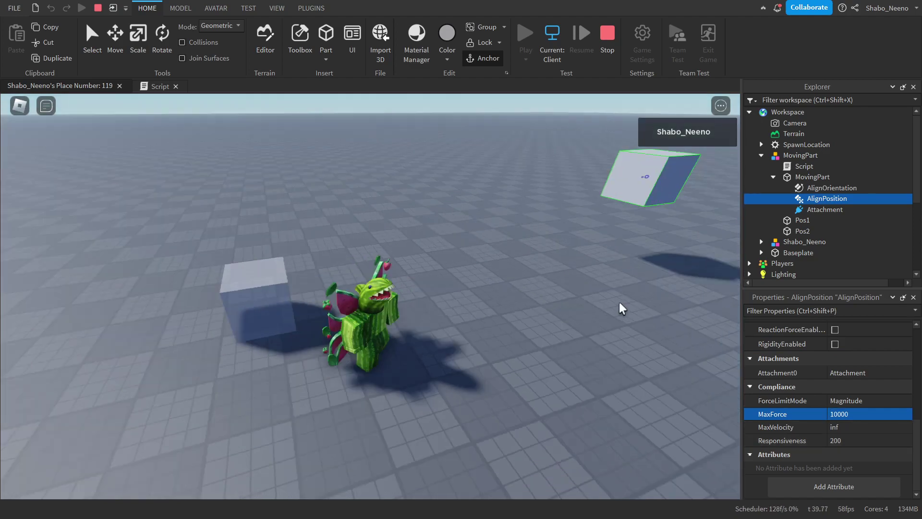